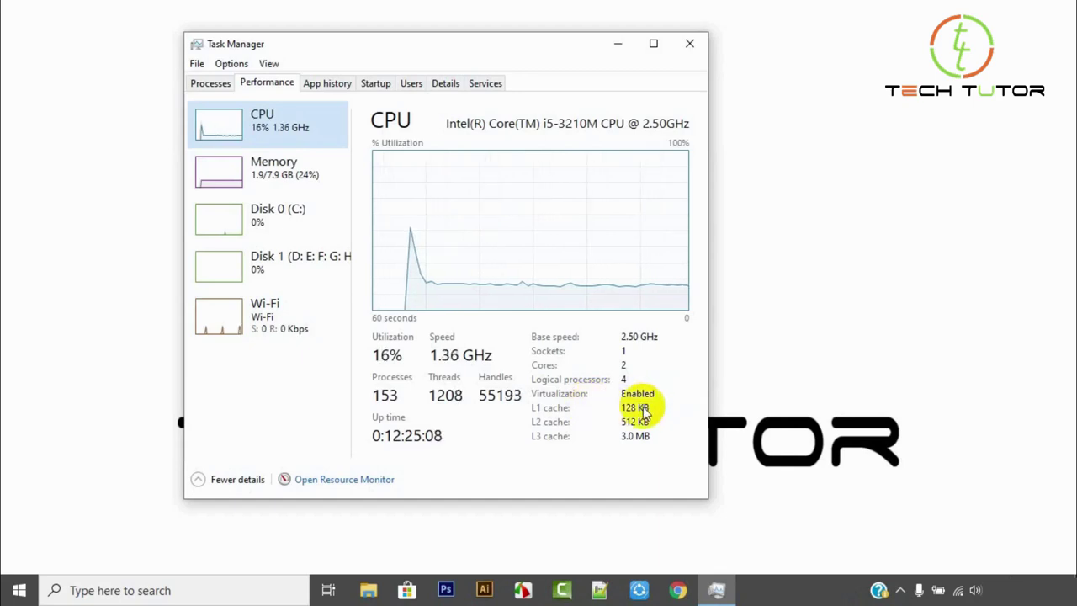
Close Task Manager and launch the jdk-12.0.2_windows-x64_bin installer from the Android Apps development tools folder in Downloads
left_click(690, 43)
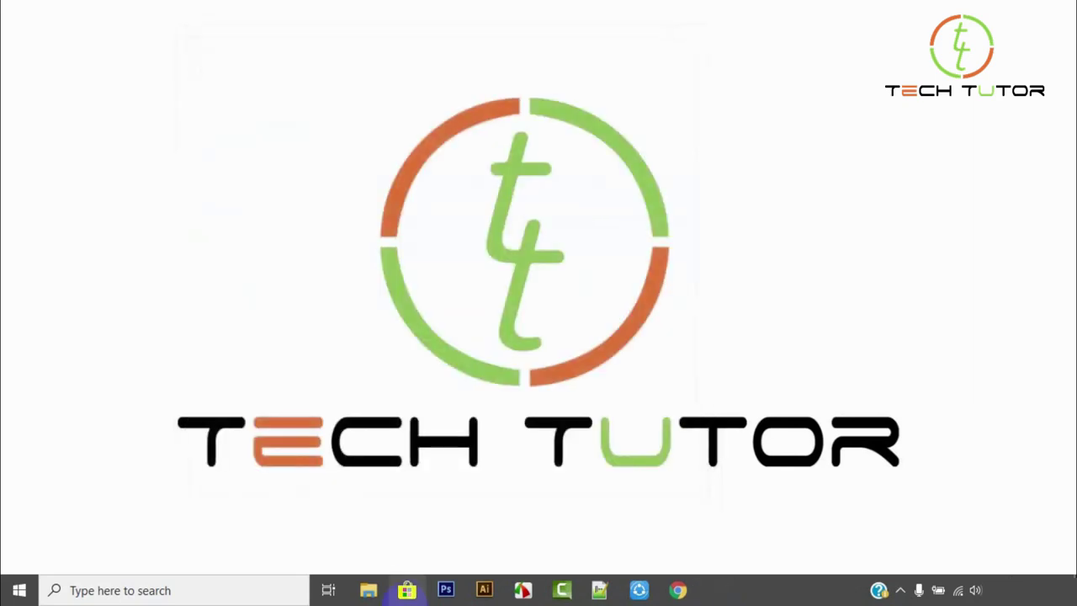
left_click(369, 590)
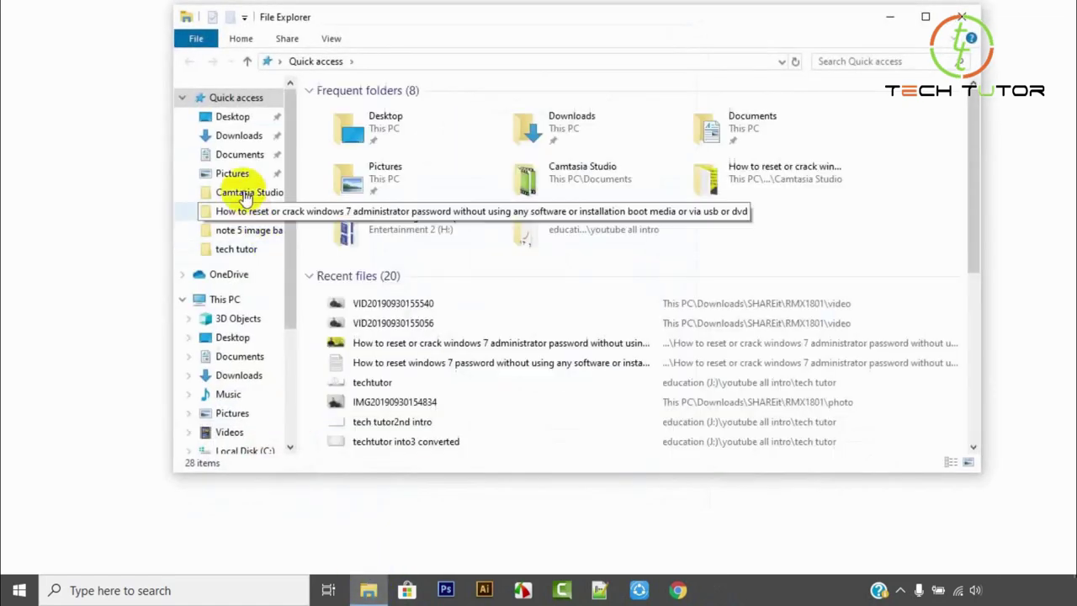
left_click(239, 135)
left_click(364, 223)
double_click(364, 224)
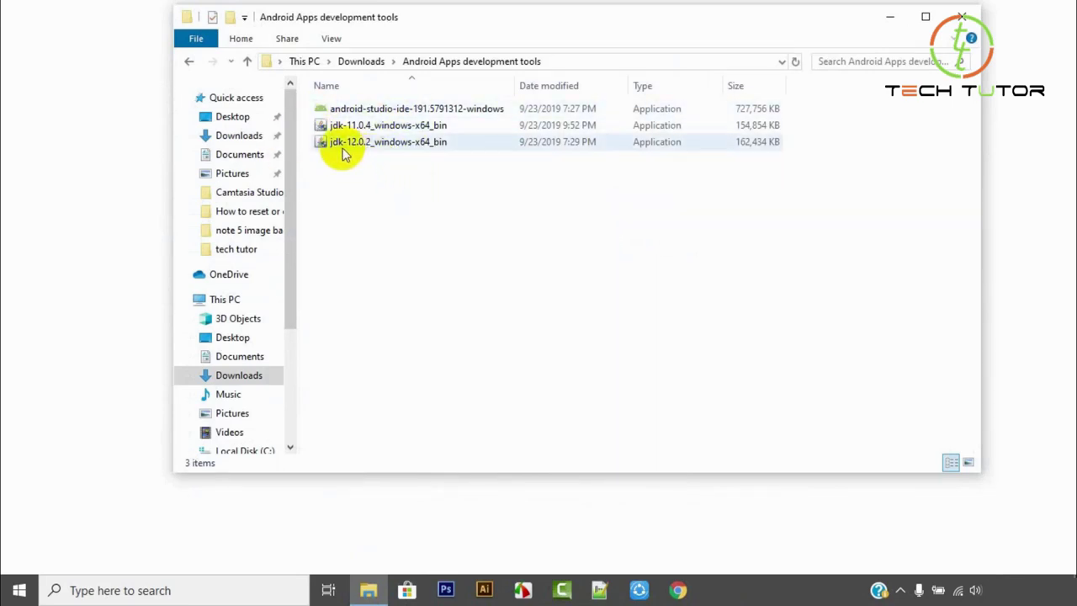
double_click(408, 145)
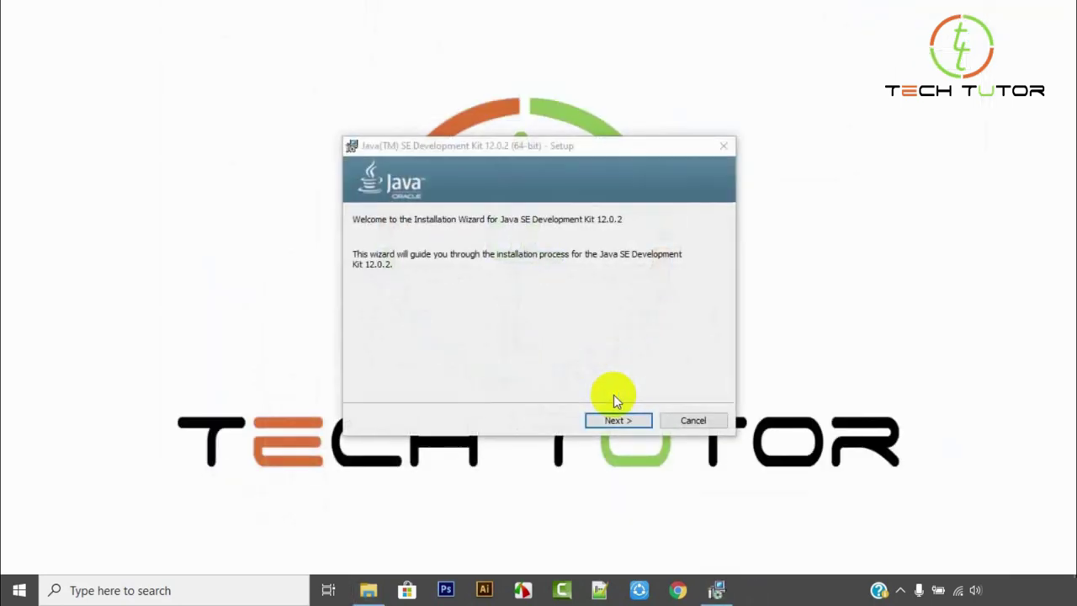
Install Java SE Development Kit 12.0.2 in the default folder C:\Program Files\Java\jdk-12.0.2\ and close the setup wizard
left_click_drag(613, 149, 599, 111)
left_click(581, 384)
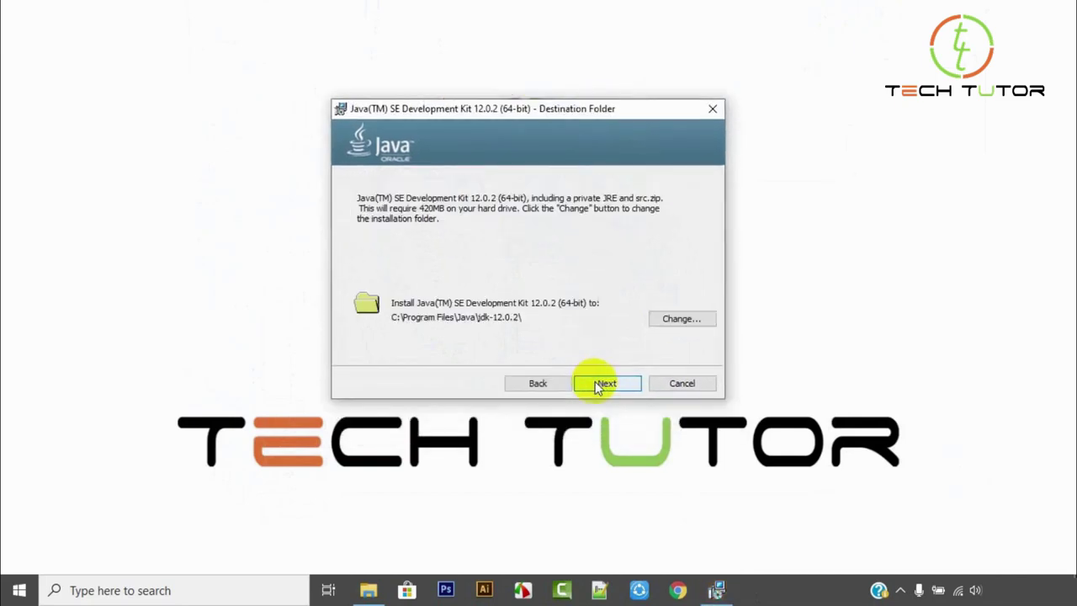
left_click(598, 384)
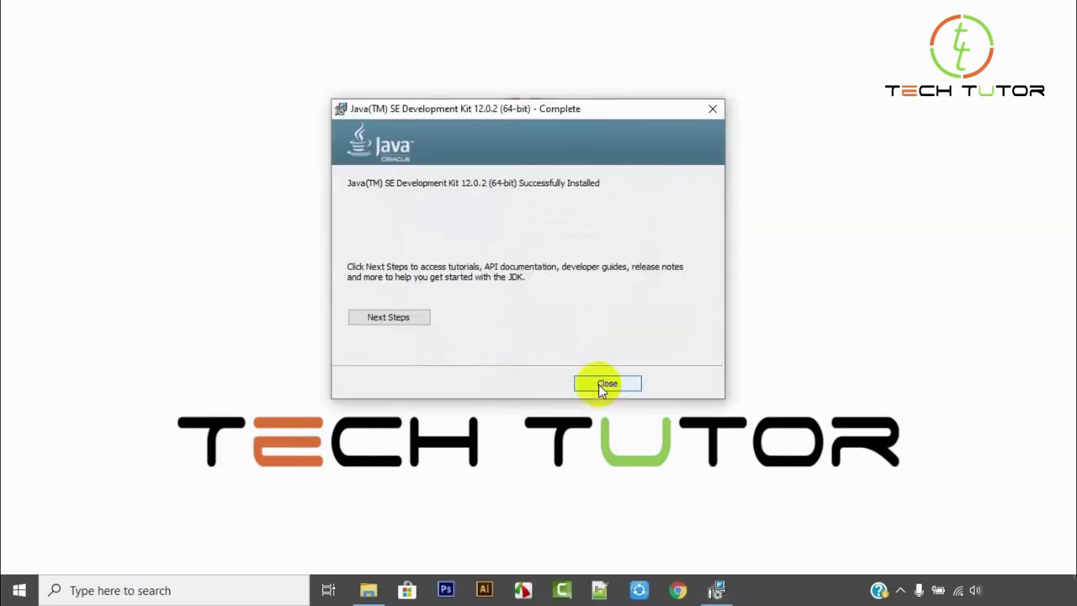
left_click(598, 384)
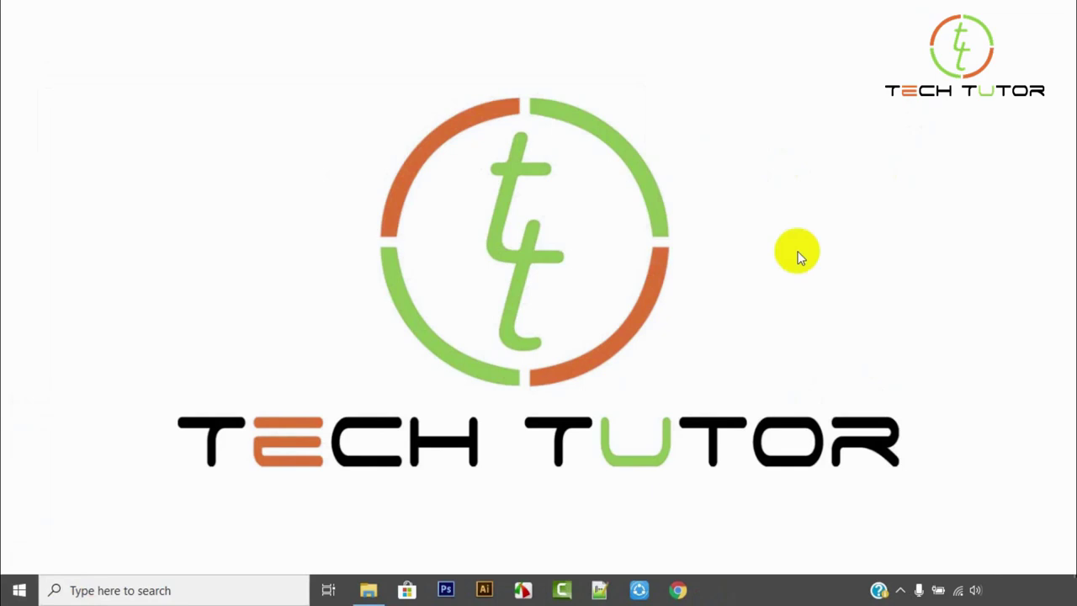
Search Windows for Run and use it to launch a Command Prompt with cmd
left_click(161, 593)
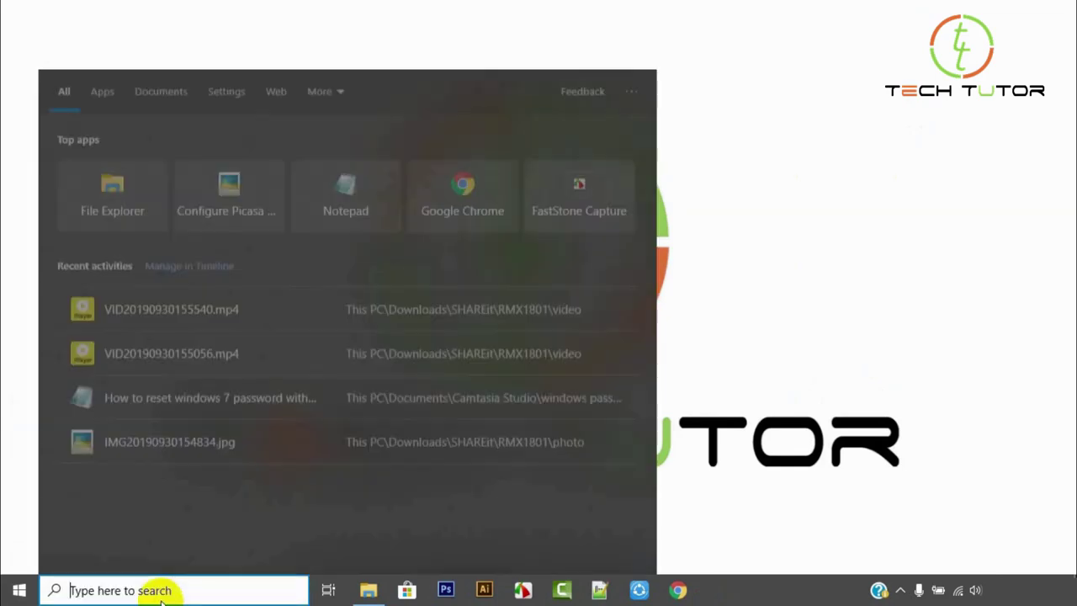
type("run")
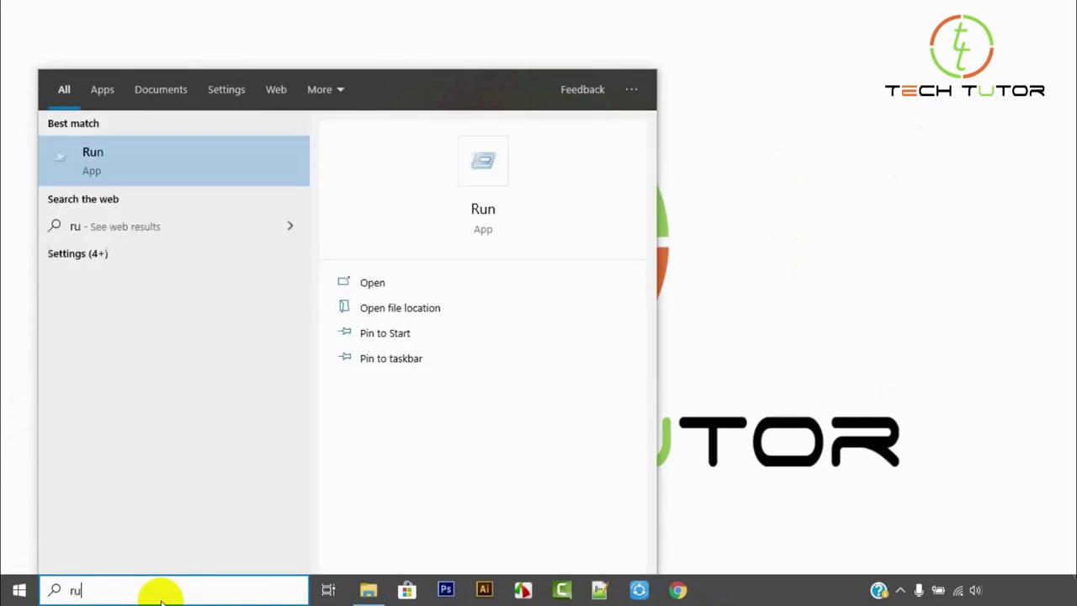
left_click(373, 284)
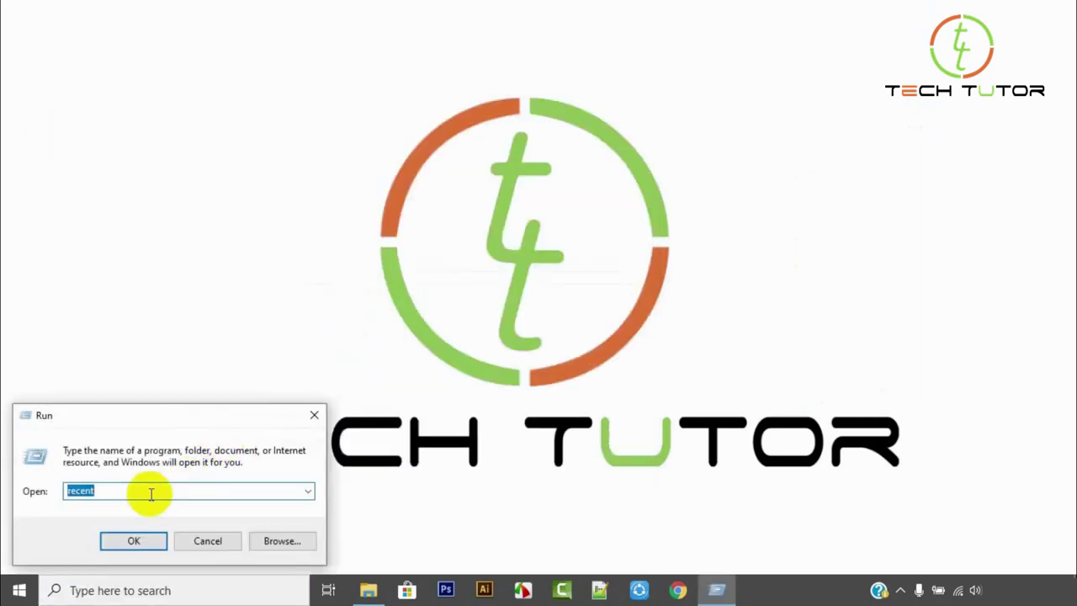
type("cmd")
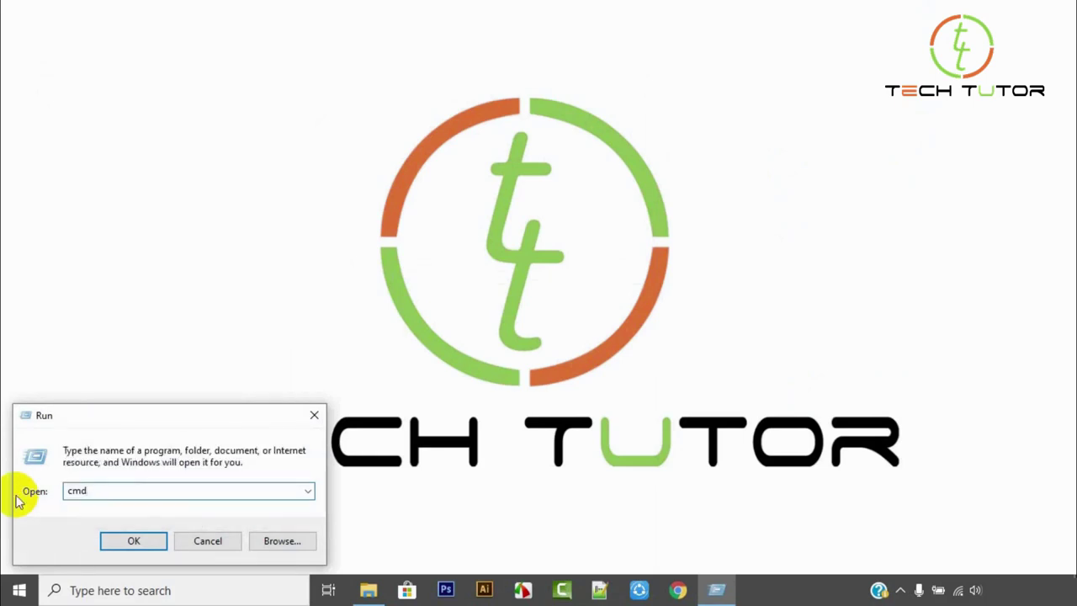
key("Return")
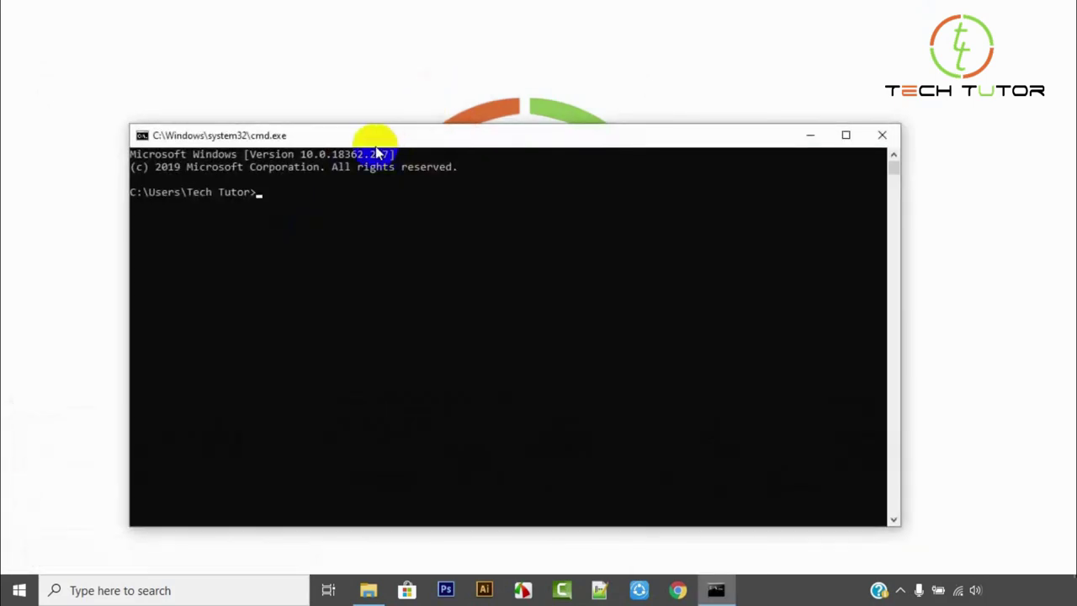
left_click_drag(685, 137, 677, 39)
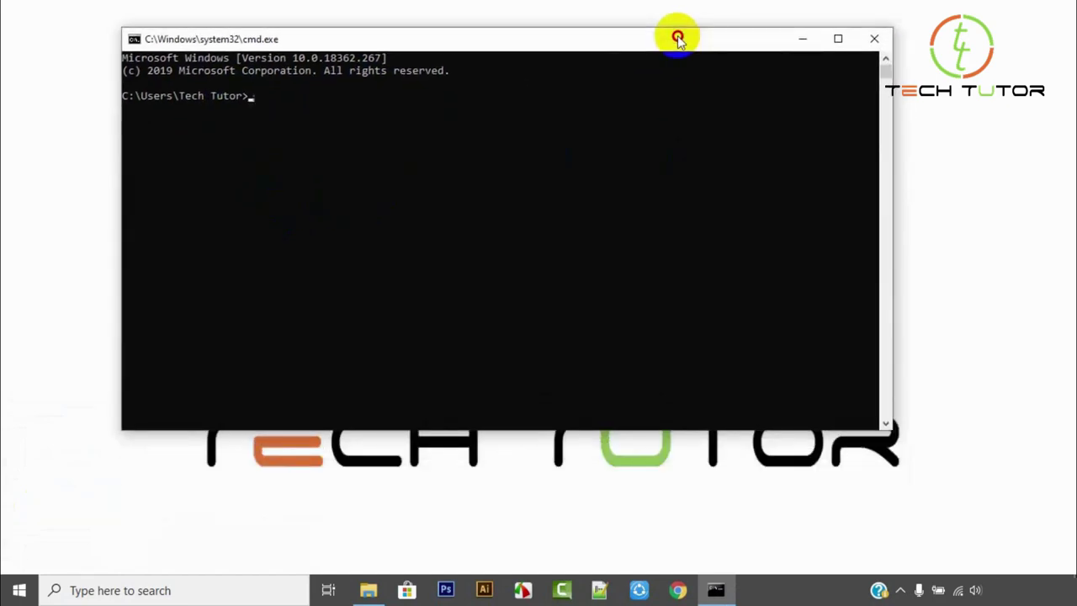
left_click_drag(677, 38, 680, 23)
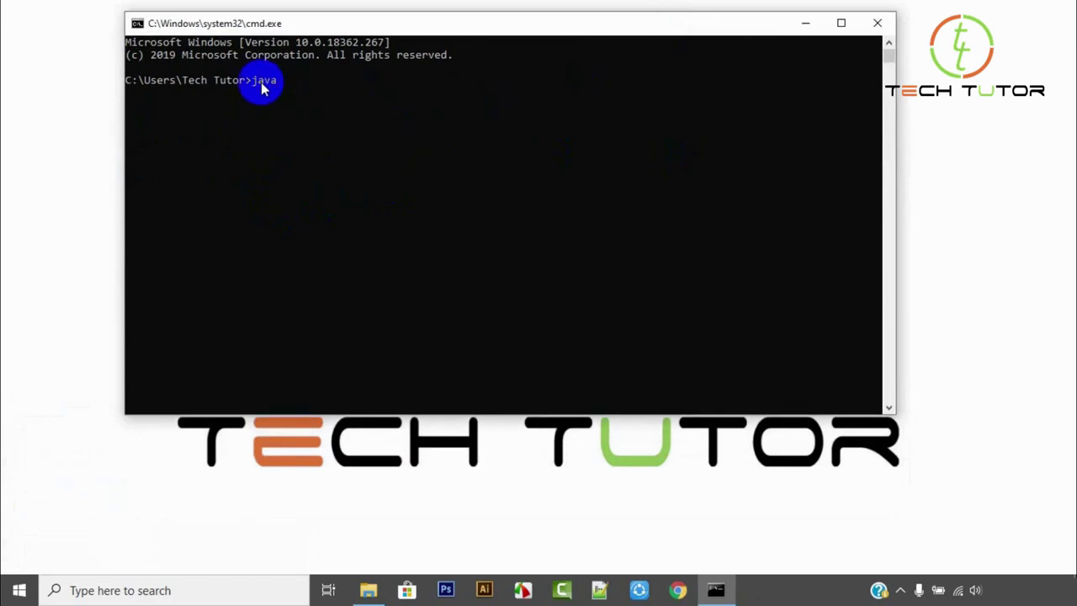
Check the Java installation with the java -version command, and close the Command Prompt
type("version")
key("Return")
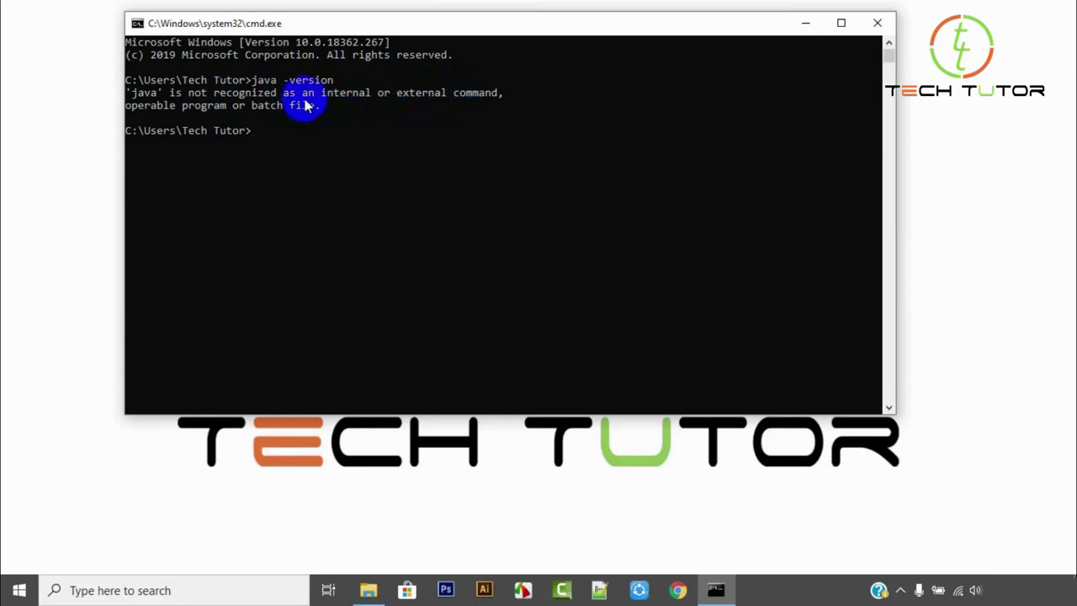
left_click_drag(532, 25, 555, 27)
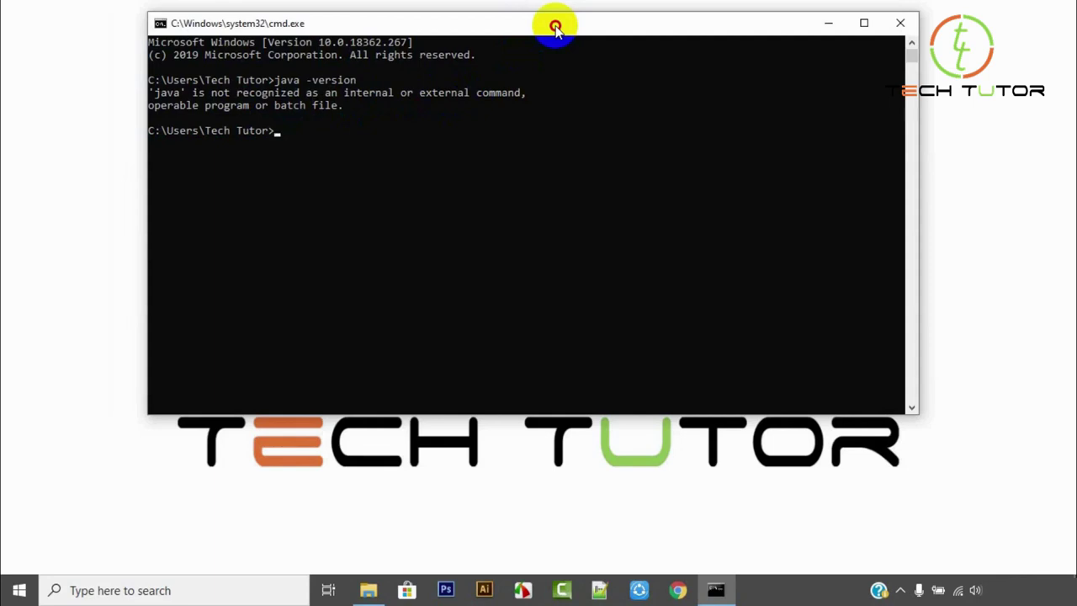
left_click_drag(555, 27, 555, 26)
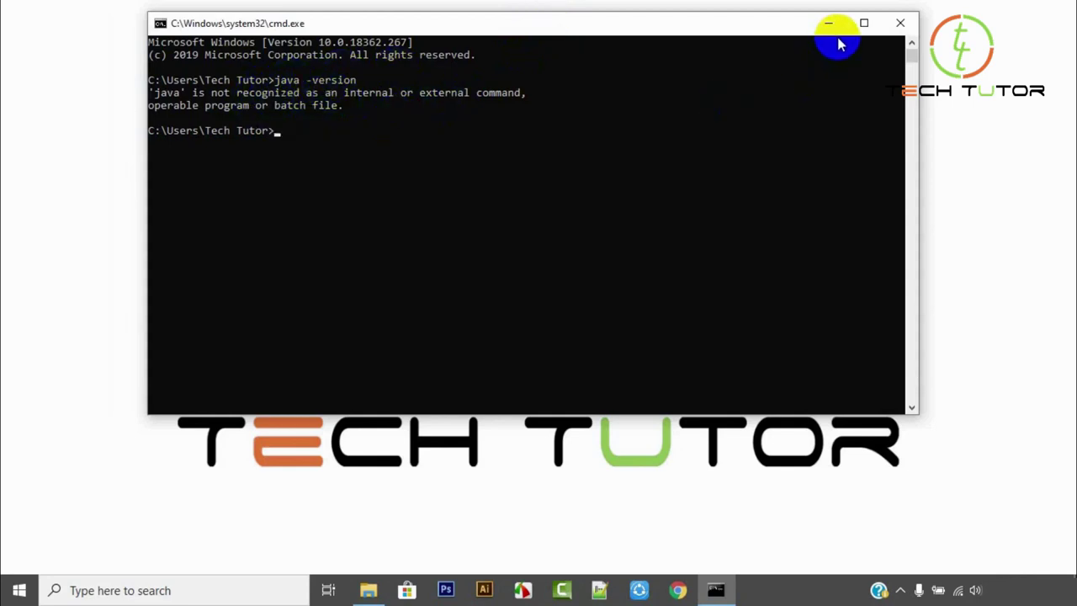
left_click(899, 25)
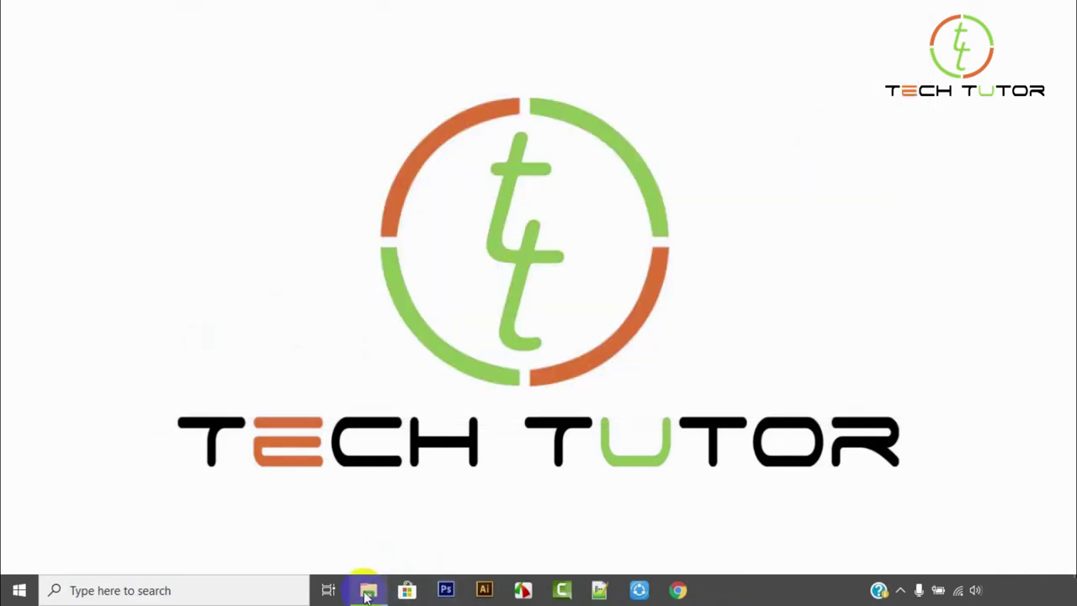
Open the user Path variable for editing in the Environment Variables of This PC's advanced system settings
left_click(368, 591)
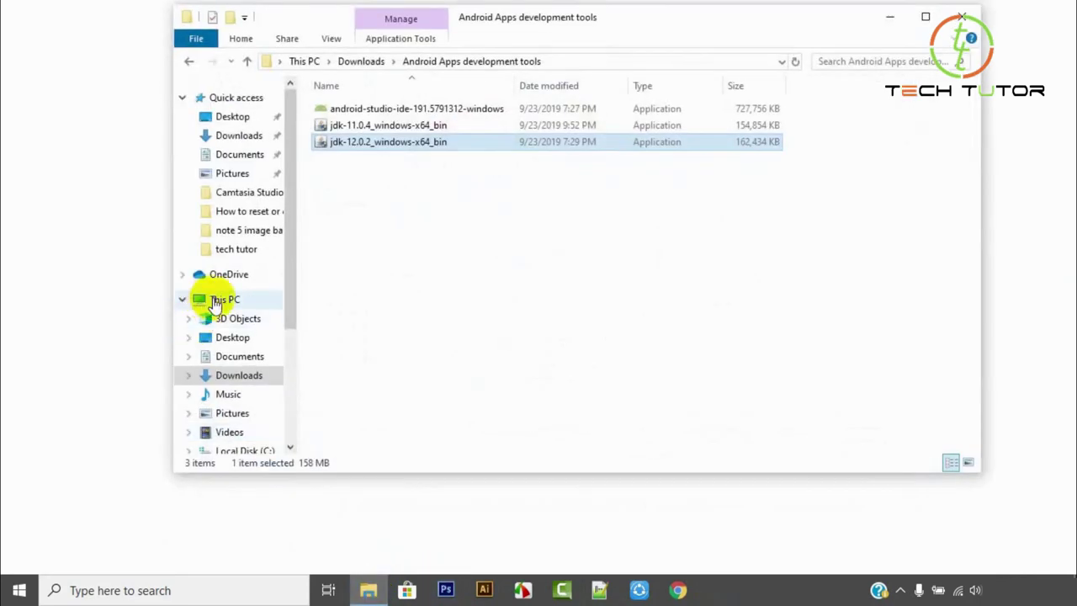
right_click(216, 303)
left_click(274, 522)
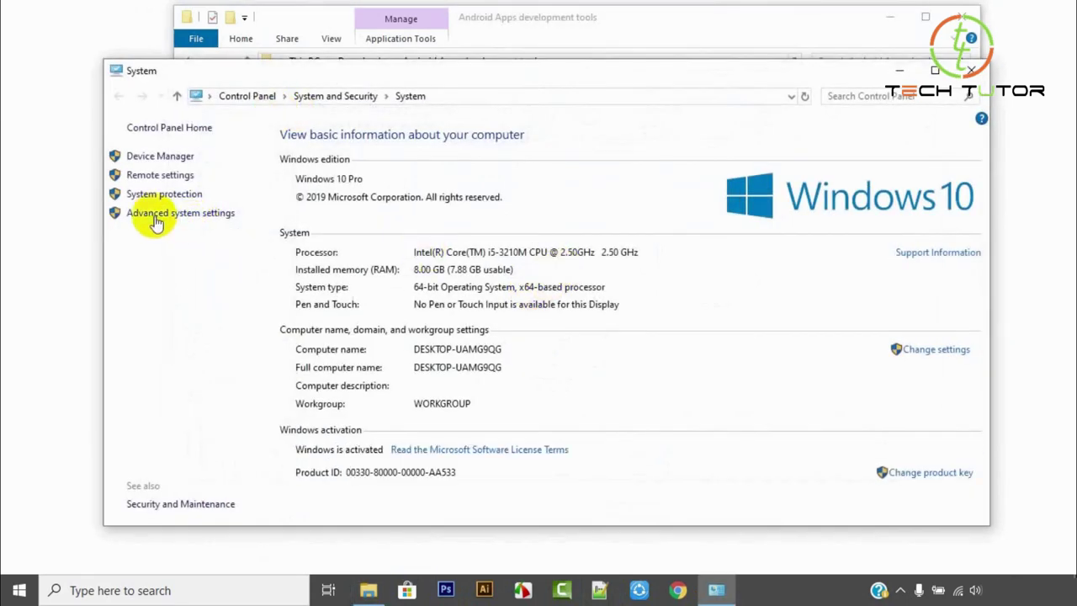
left_click(223, 216)
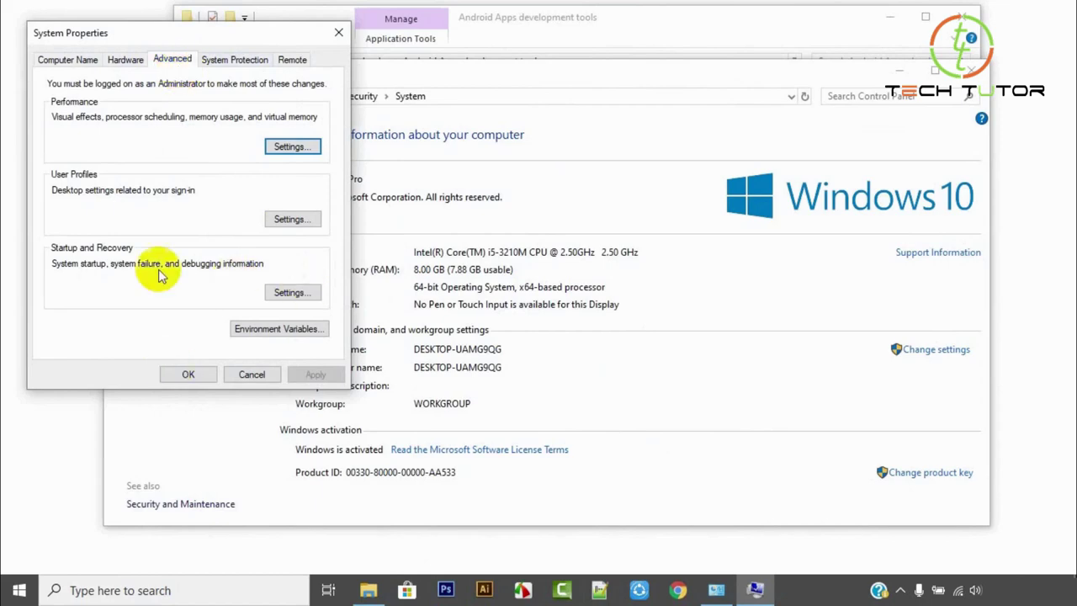
left_click(300, 332)
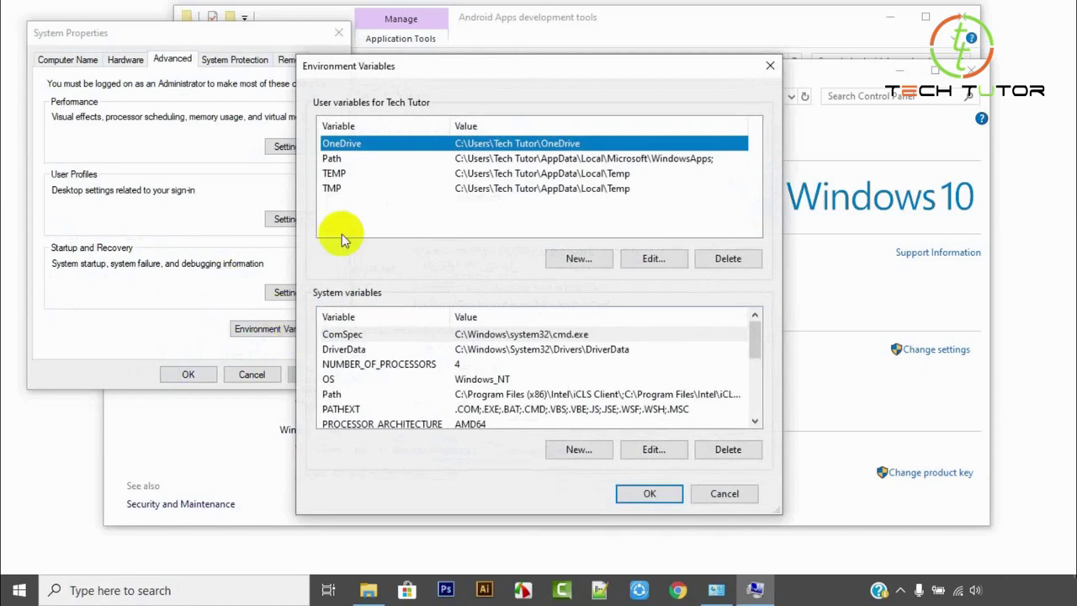
left_click(333, 161)
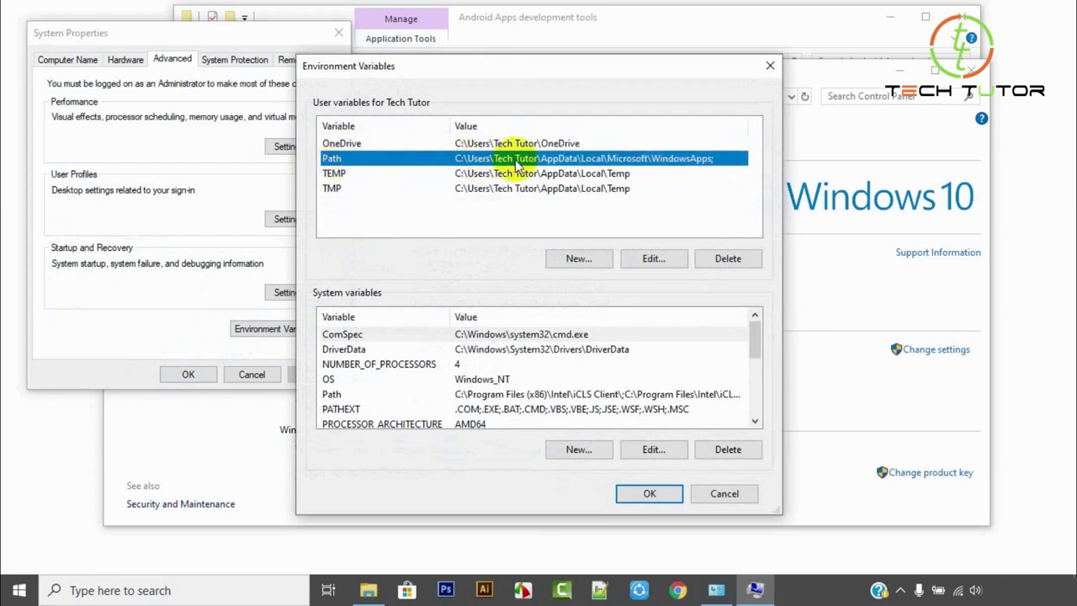
left_click(650, 261)
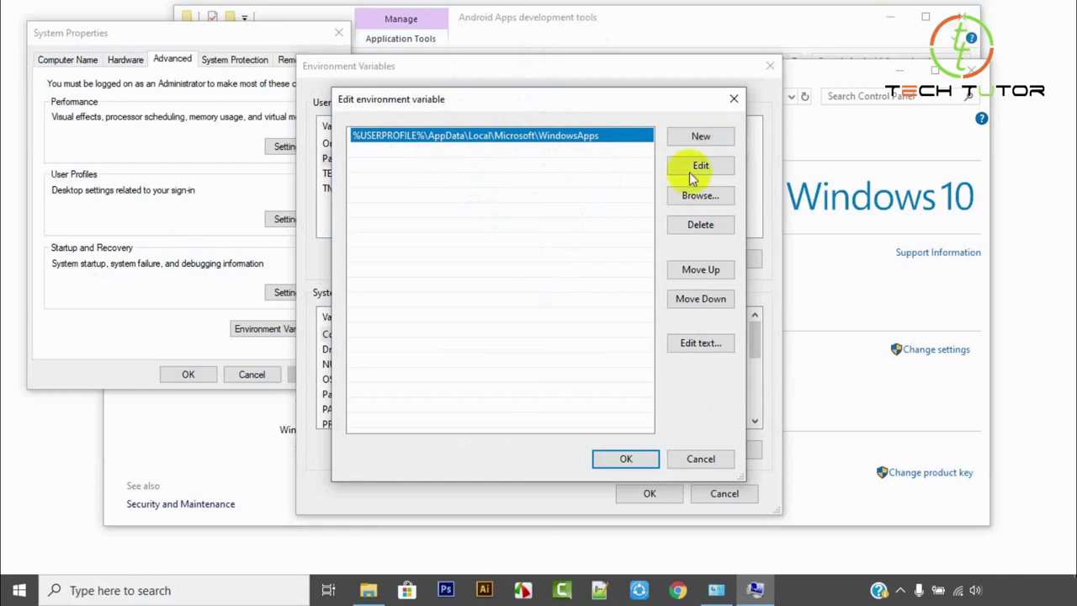
Browse in File Explorer to the JDK's bin folder at C:\Program Files\Java\jdk-12.0.2\bin
mouse_move(368, 594)
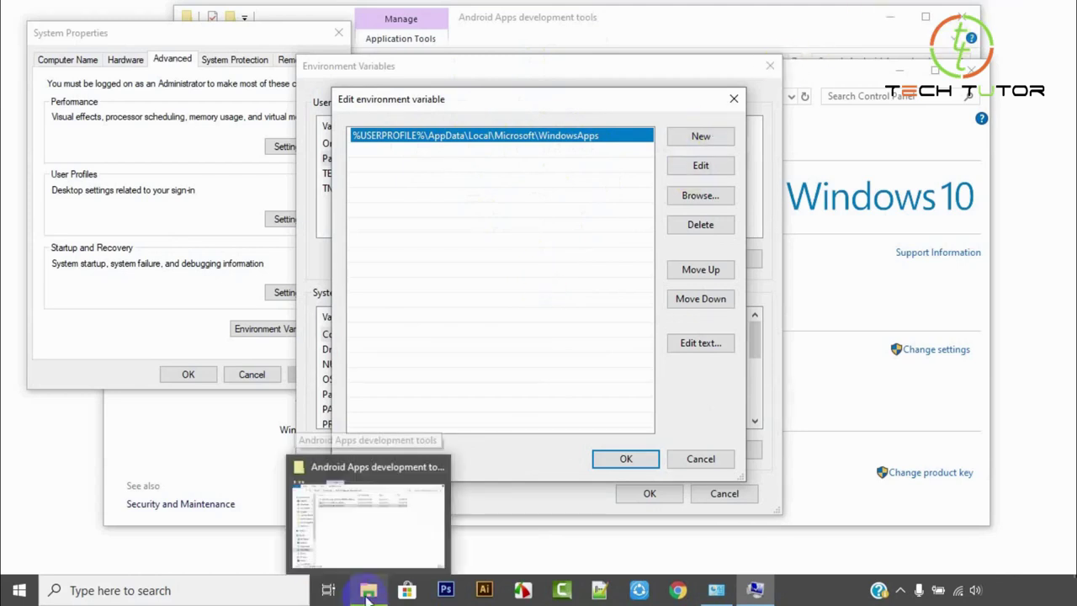
left_click(382, 543)
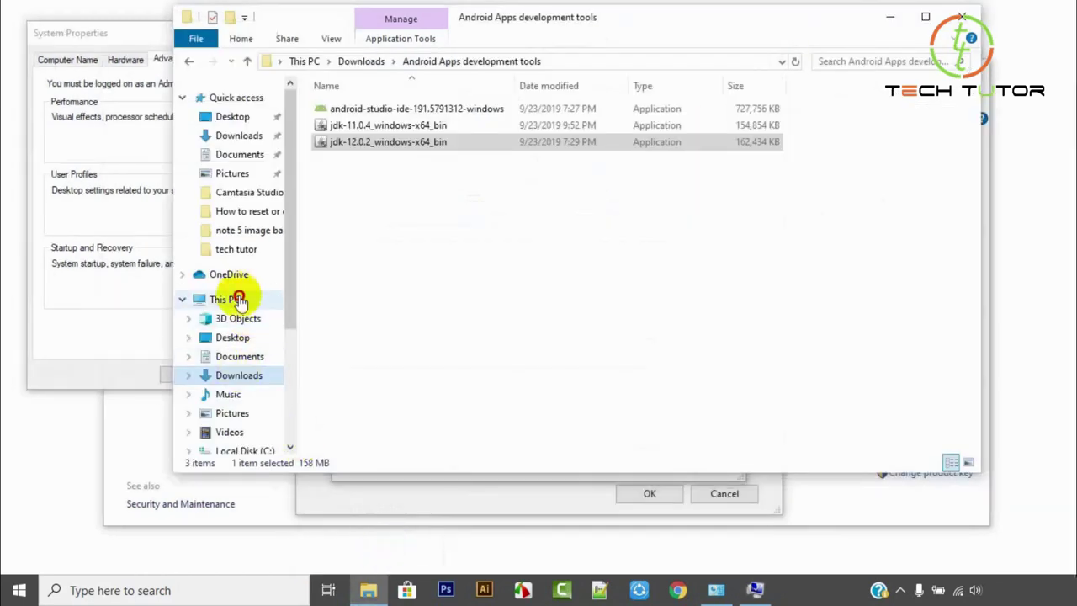
left_click(240, 303)
double_click(409, 272)
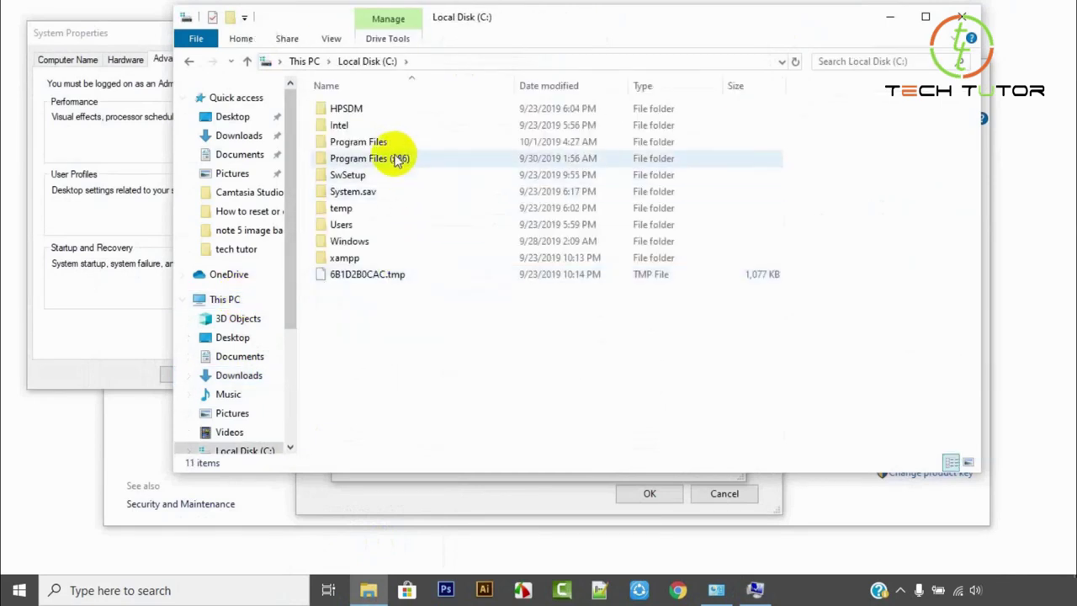
double_click(383, 142)
left_click(379, 239)
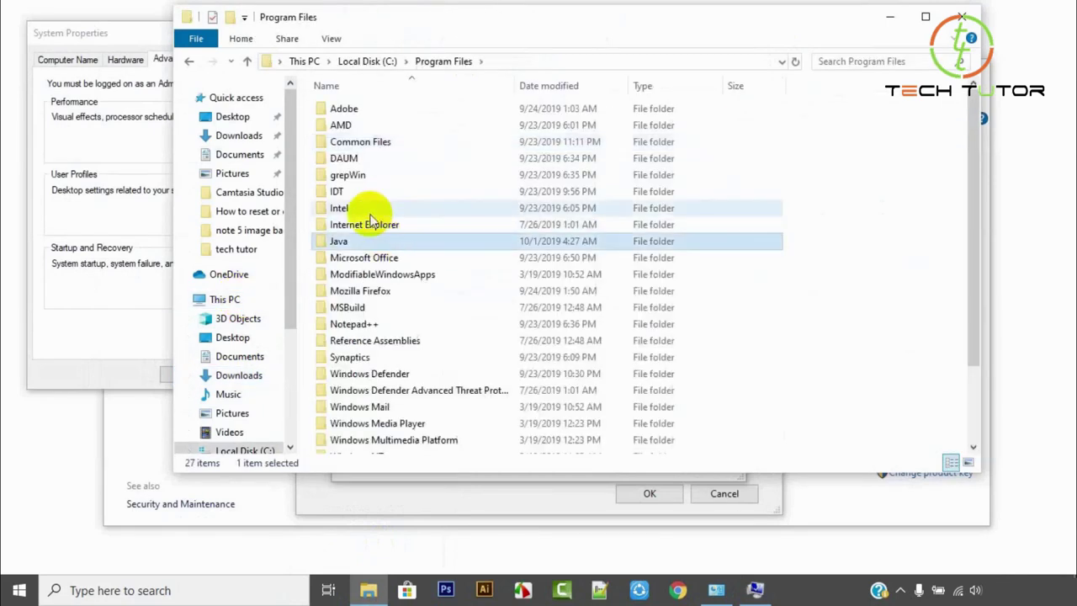
double_click(338, 241)
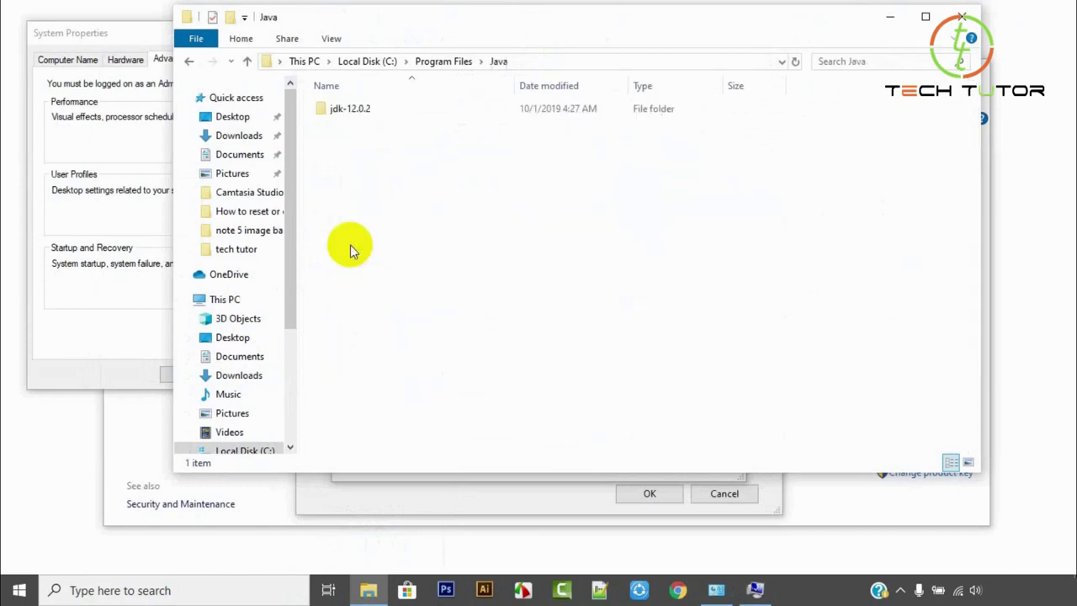
double_click(375, 114)
double_click(337, 112)
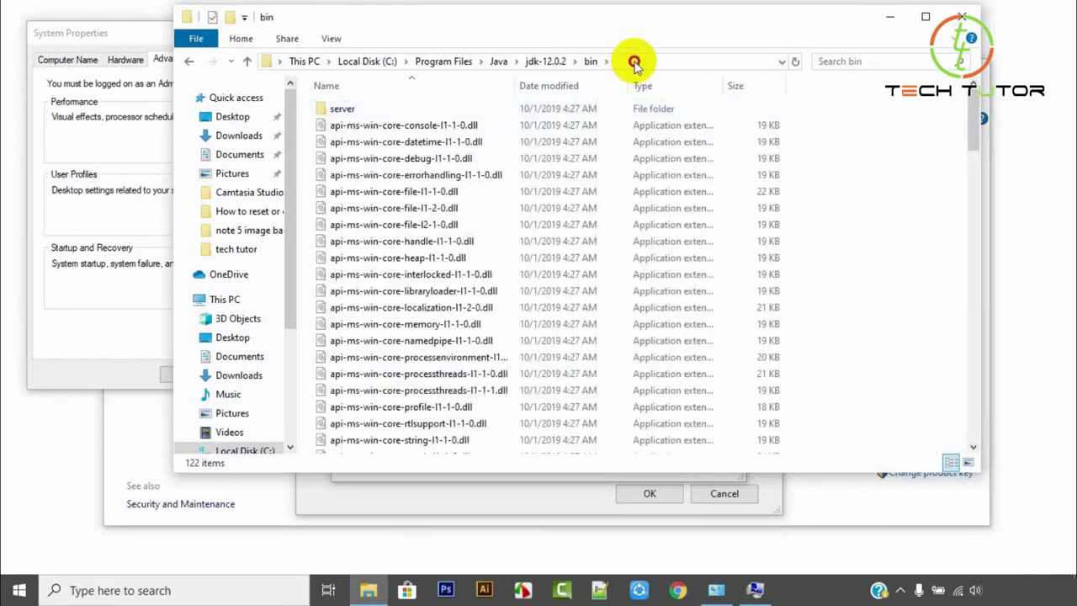
Copy the full path of the bin folder and minimize the File Explorer window
left_click(635, 63)
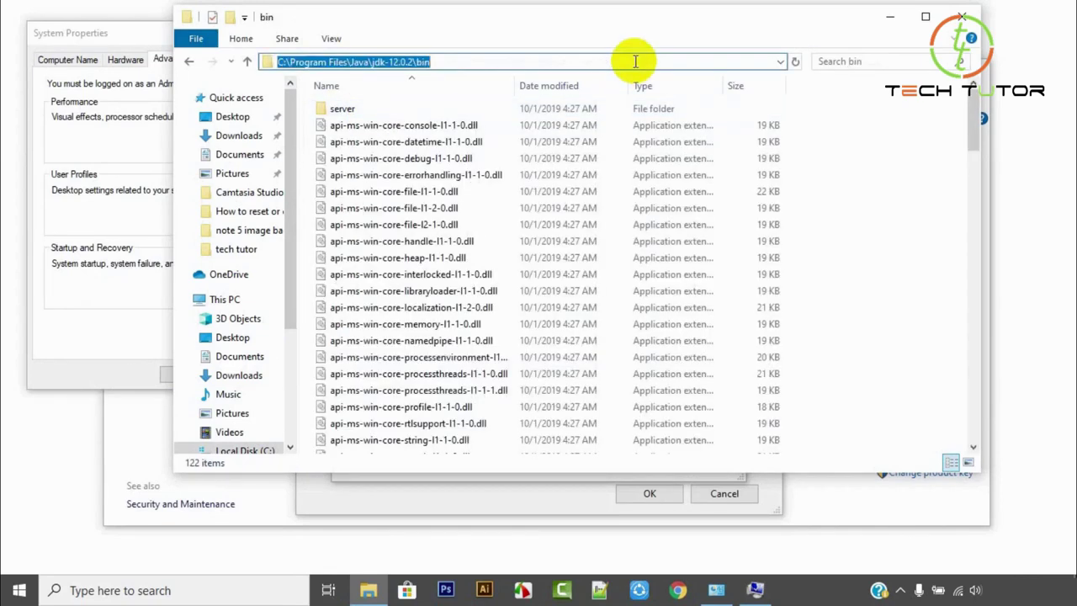
right_click(410, 61)
left_click(447, 107)
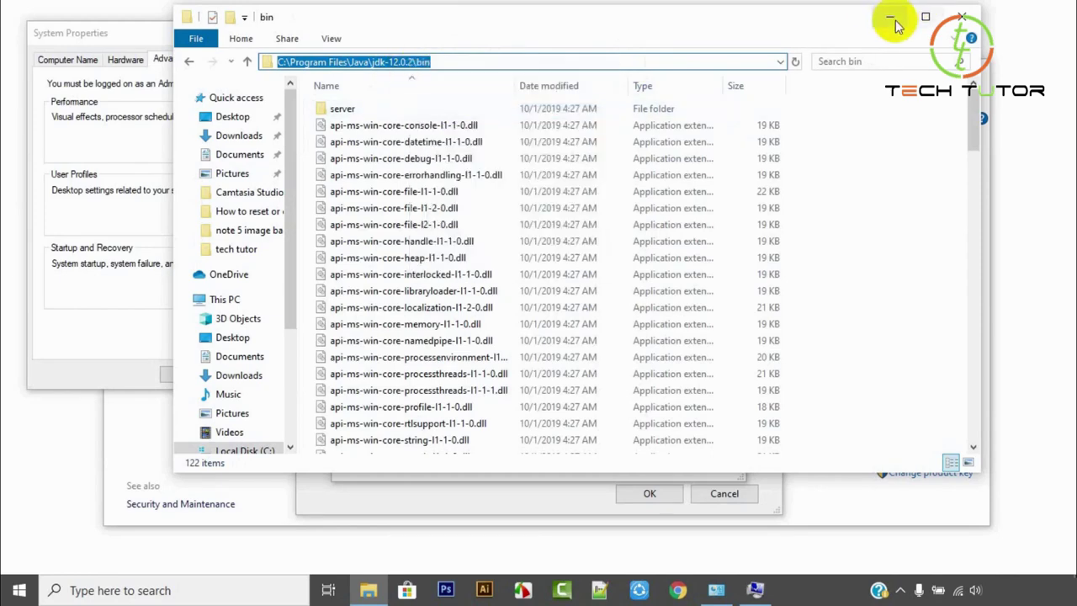
left_click(889, 23)
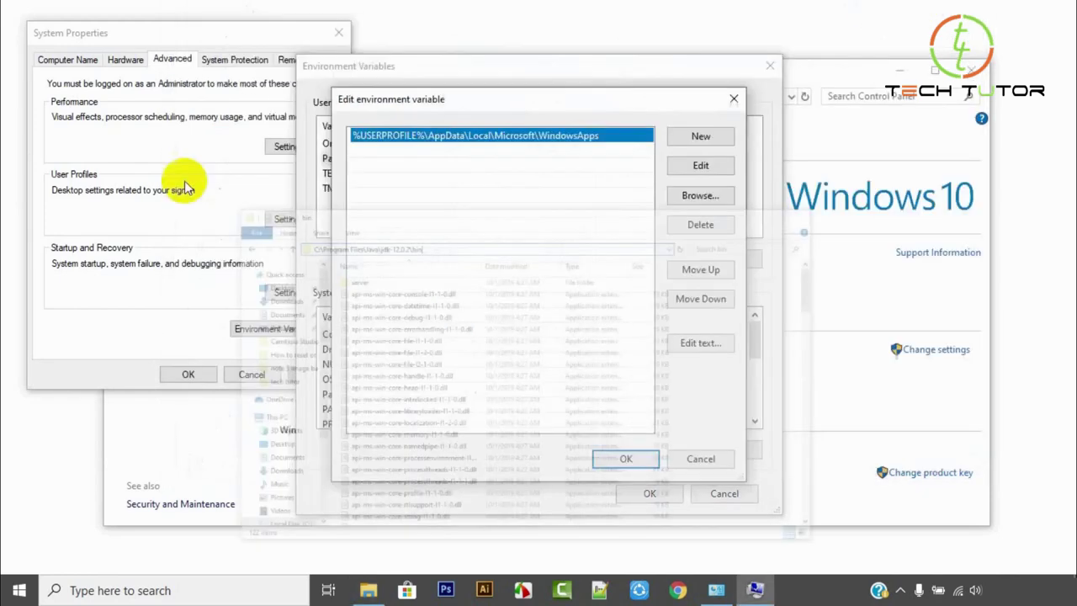
Add the copied path C:\Program Files\Java\jdk-12.0.2\bin as a new entry in the user Path variable
left_click(707, 140)
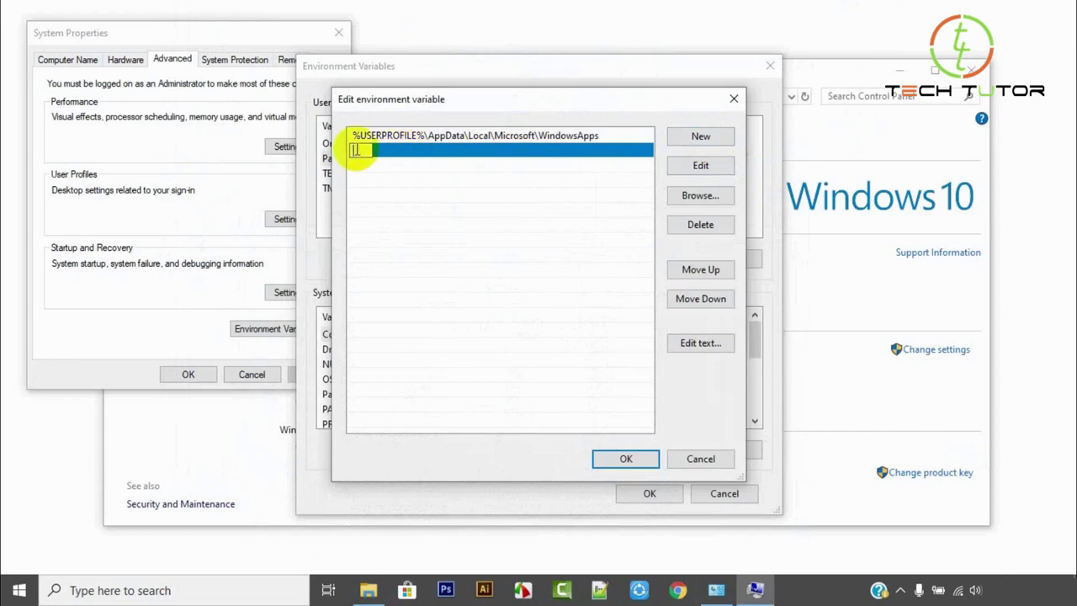
right_click(358, 154)
left_click(414, 219)
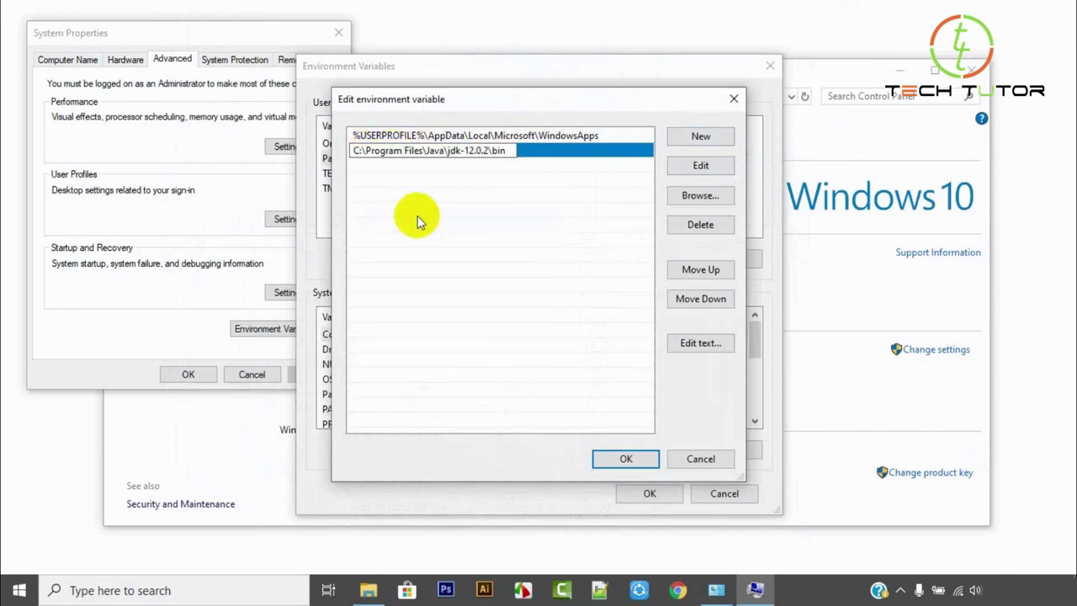
Move the JDK bin entry to the top of the user Path variable, save the environment variables and close System Properties
left_click(553, 205)
left_click(480, 150)
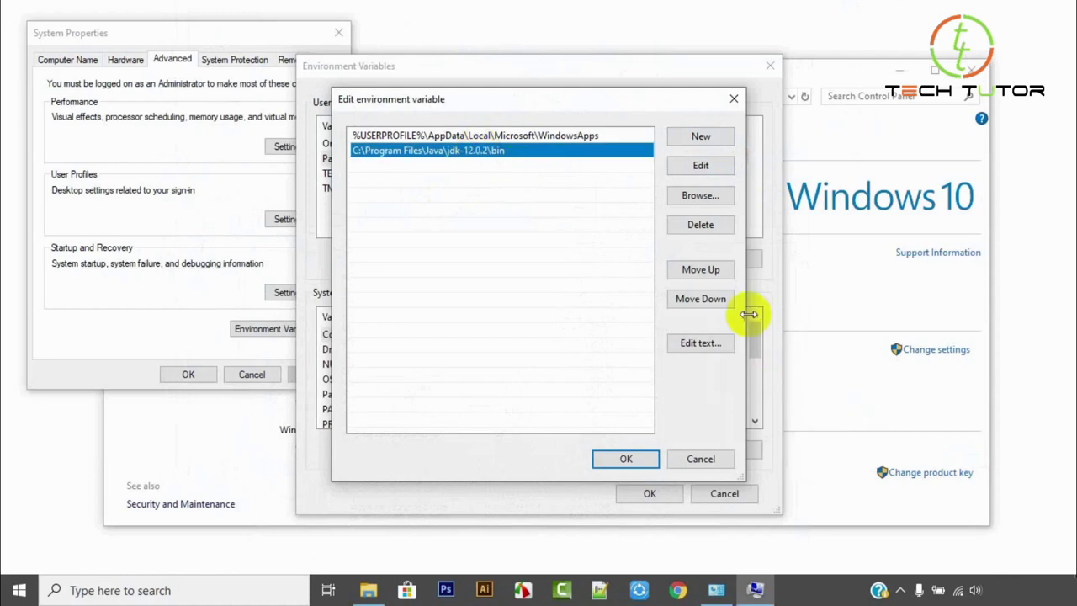
left_click(701, 270)
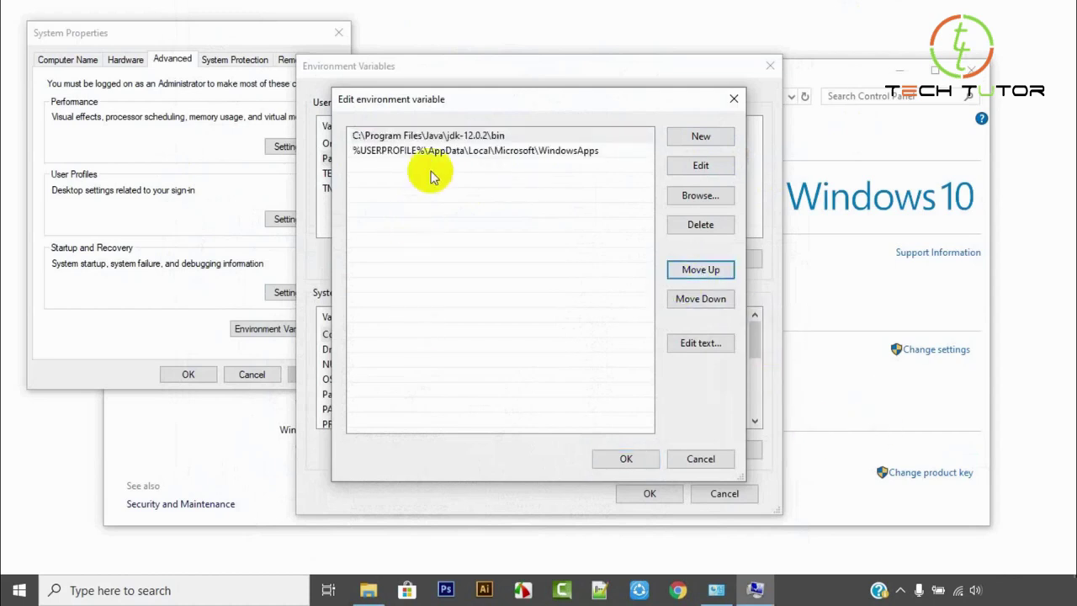
left_click(627, 460)
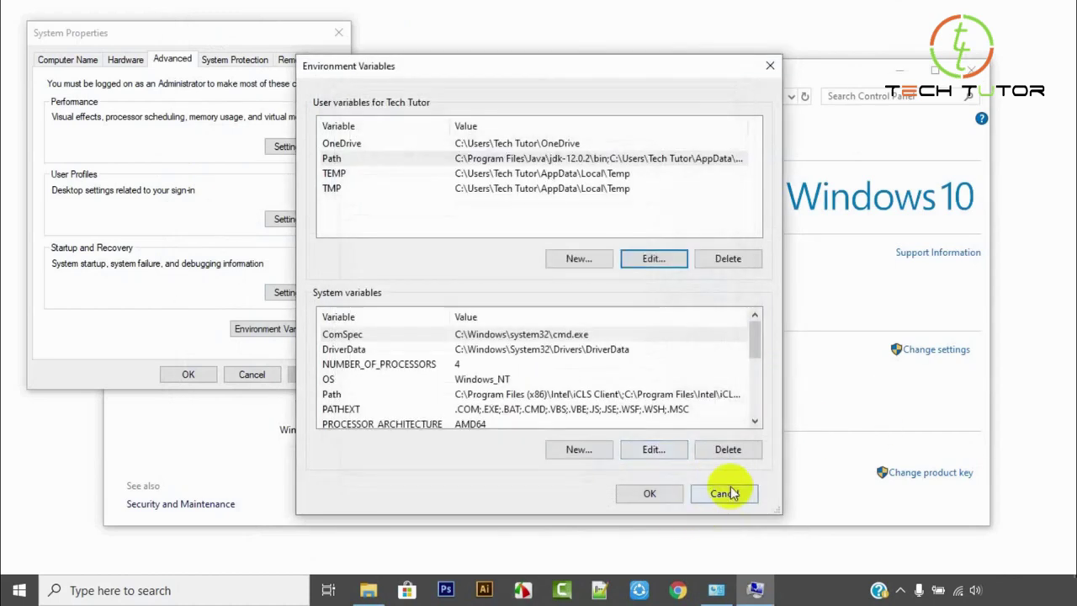
left_click(651, 496)
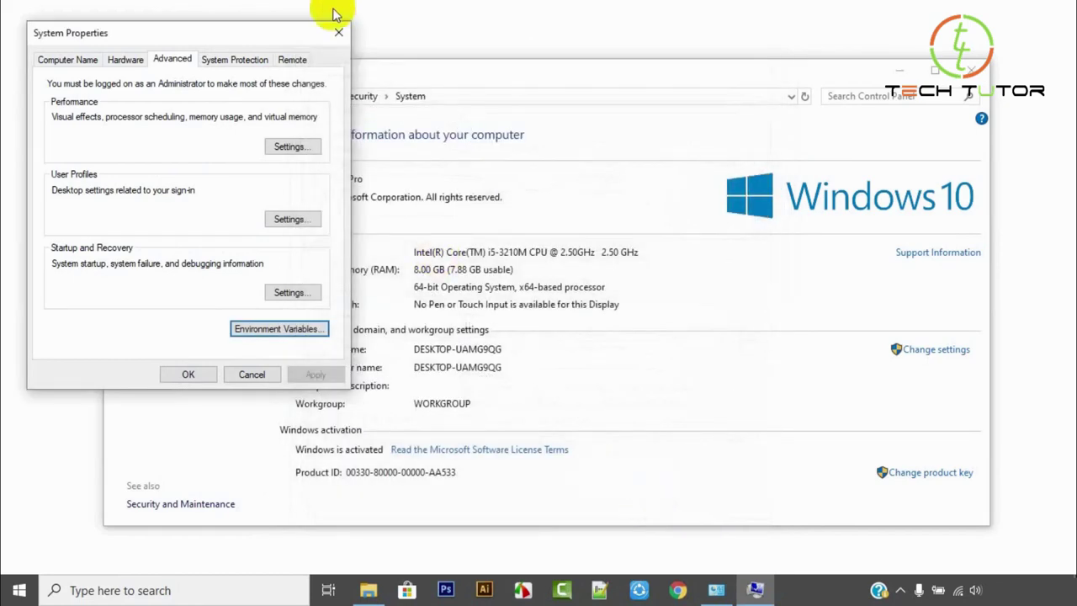
left_click(339, 32)
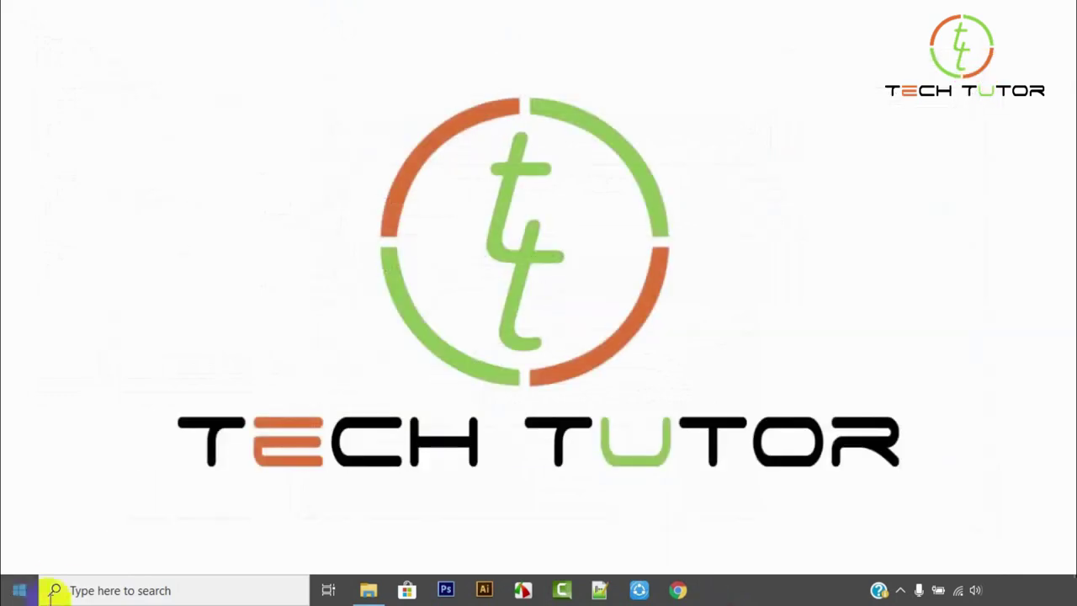
Open Command Prompt by running cmd from the Run dialog, check the Java installation with java -version, and close the window
left_click(141, 592)
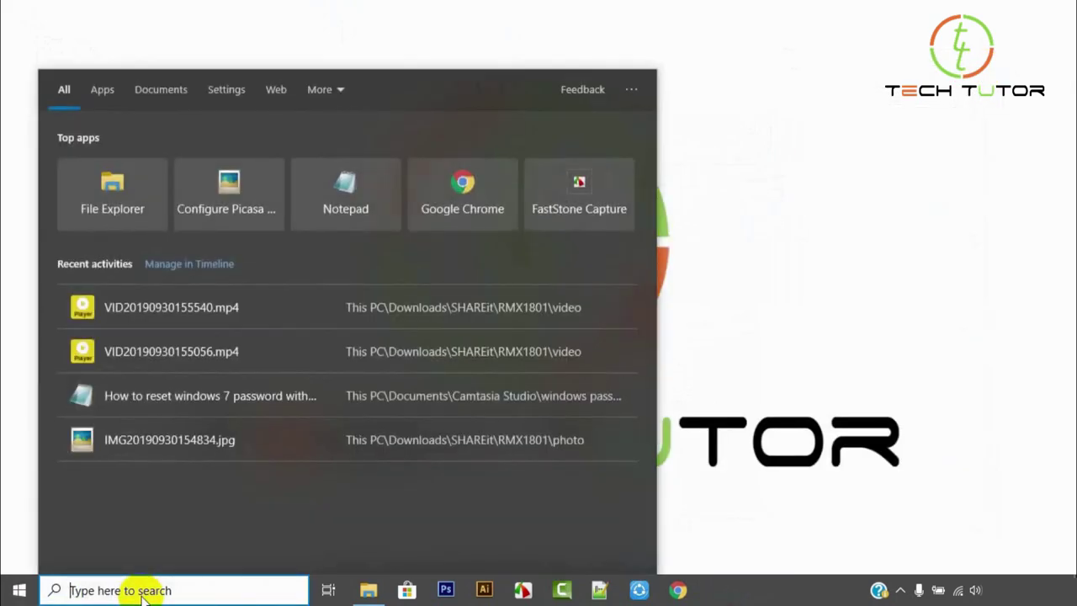
type("run")
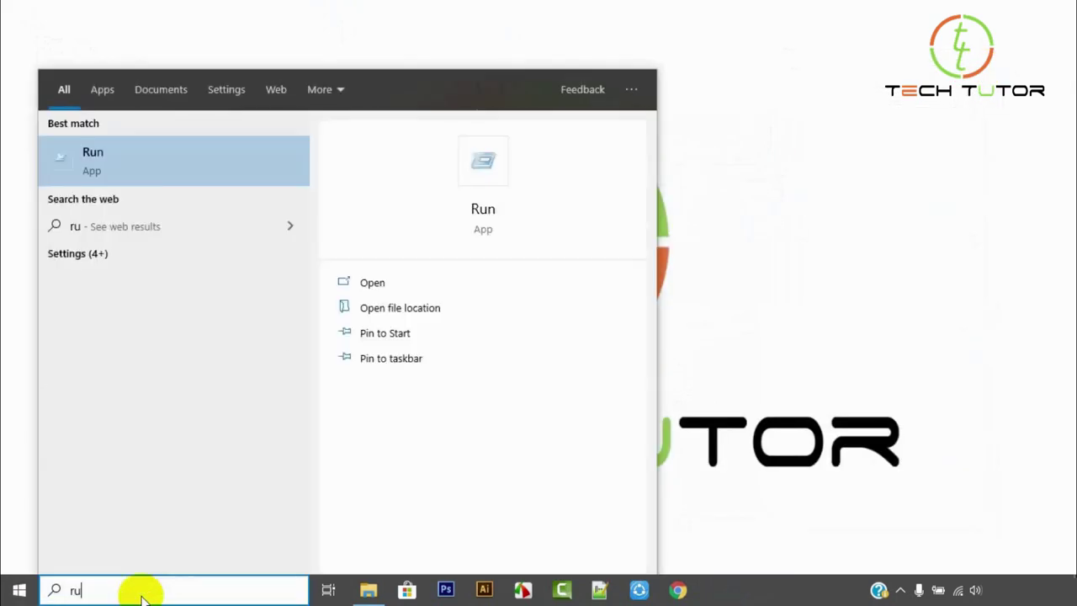
left_click(424, 282)
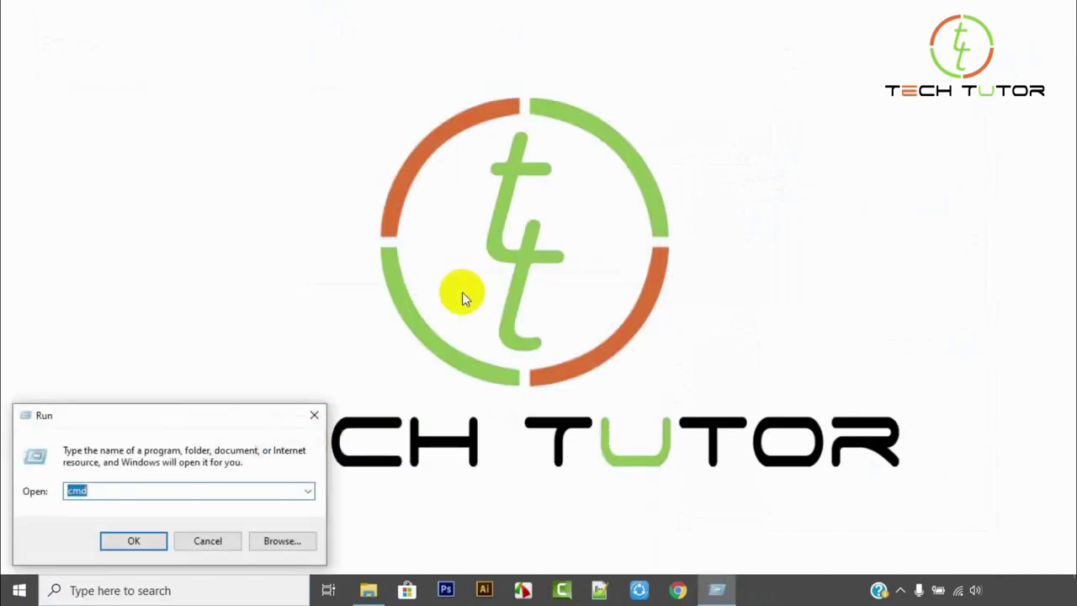
left_click(135, 540)
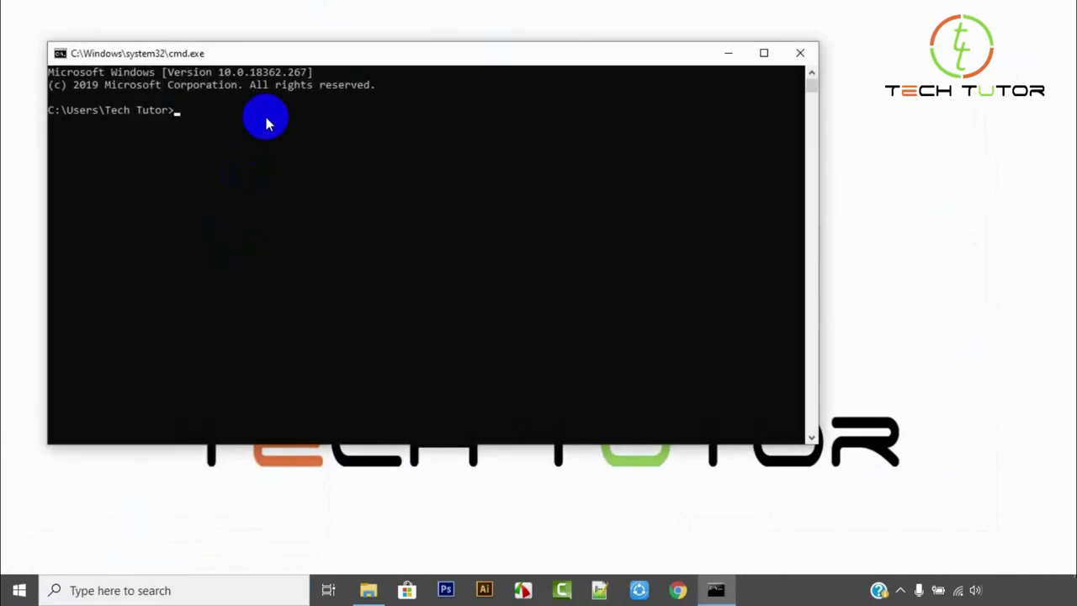
type("java -version")
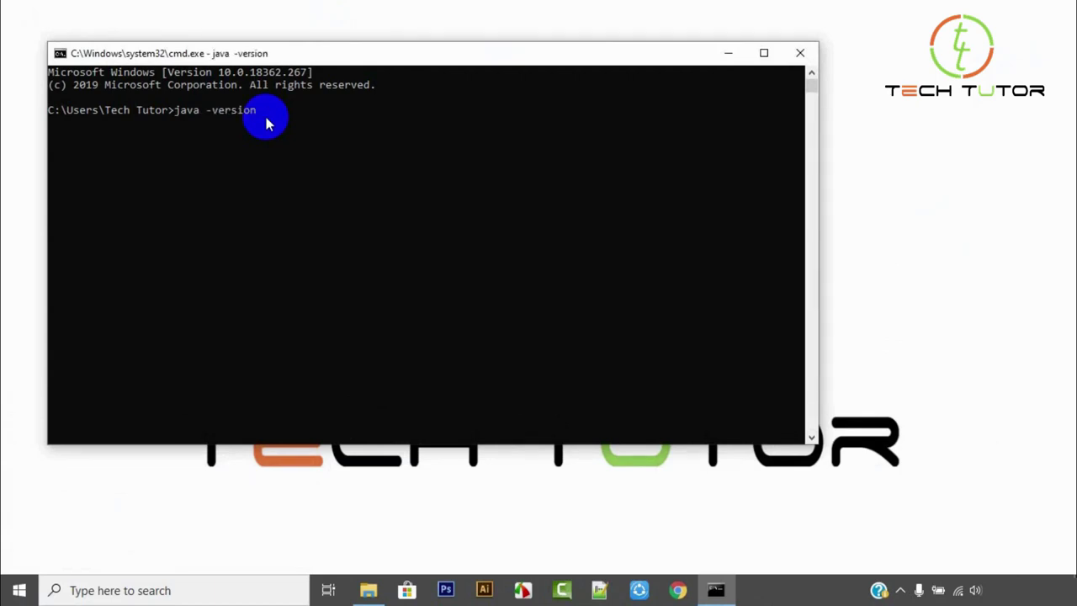
key("Return")
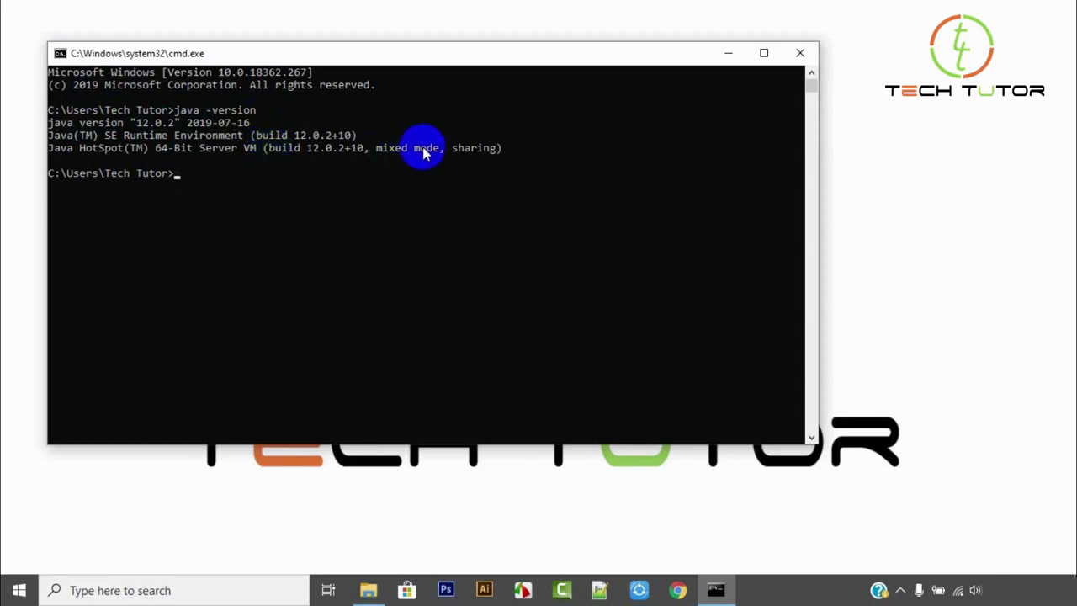
left_click(806, 54)
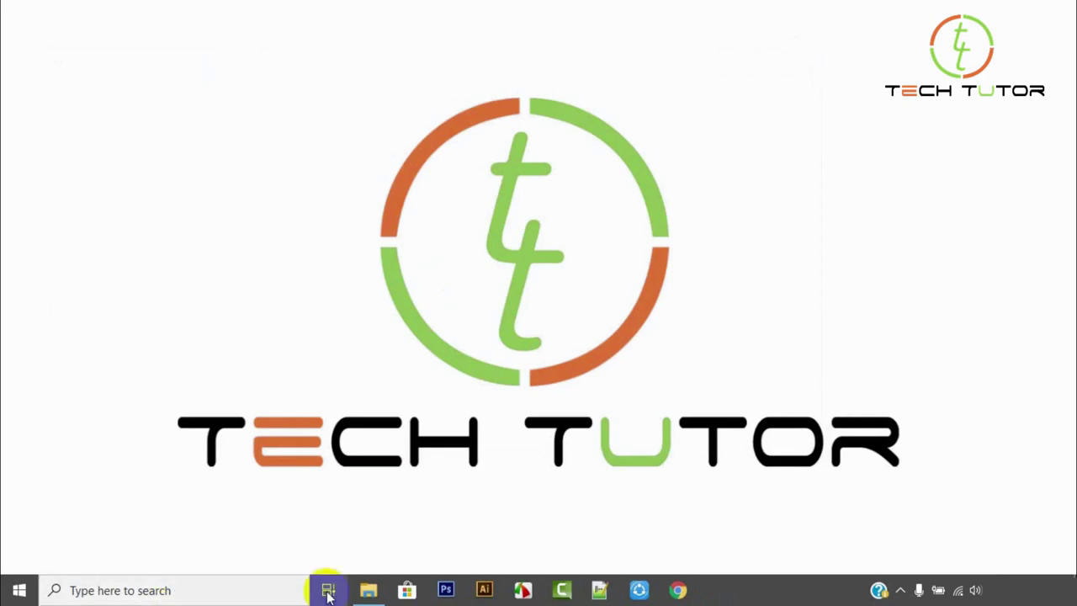
Open Programs and Features from the Programs category of the Control Panel
left_click(173, 593)
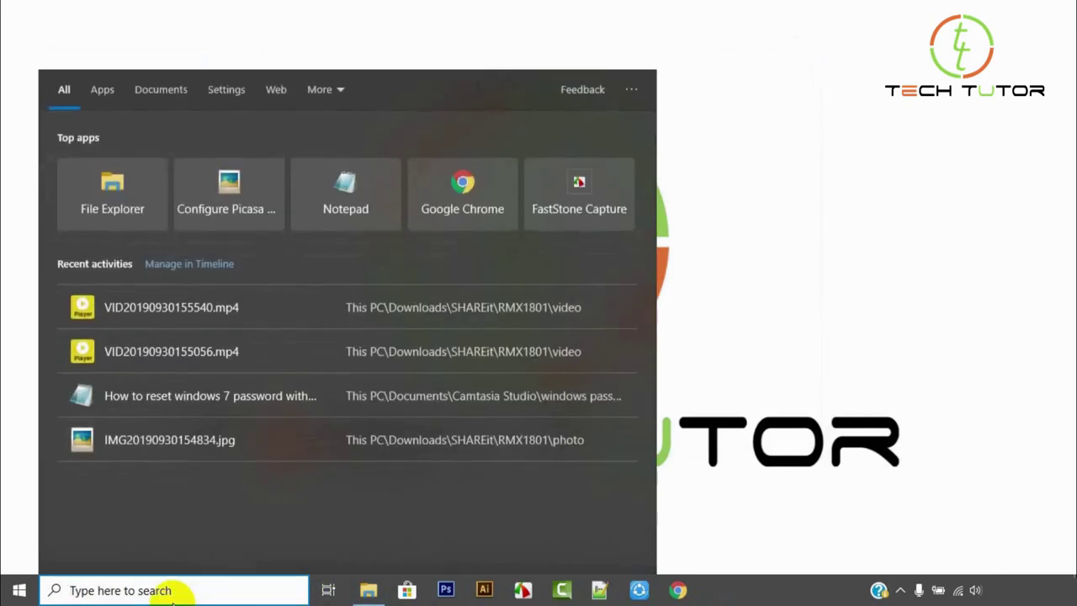
type("contr")
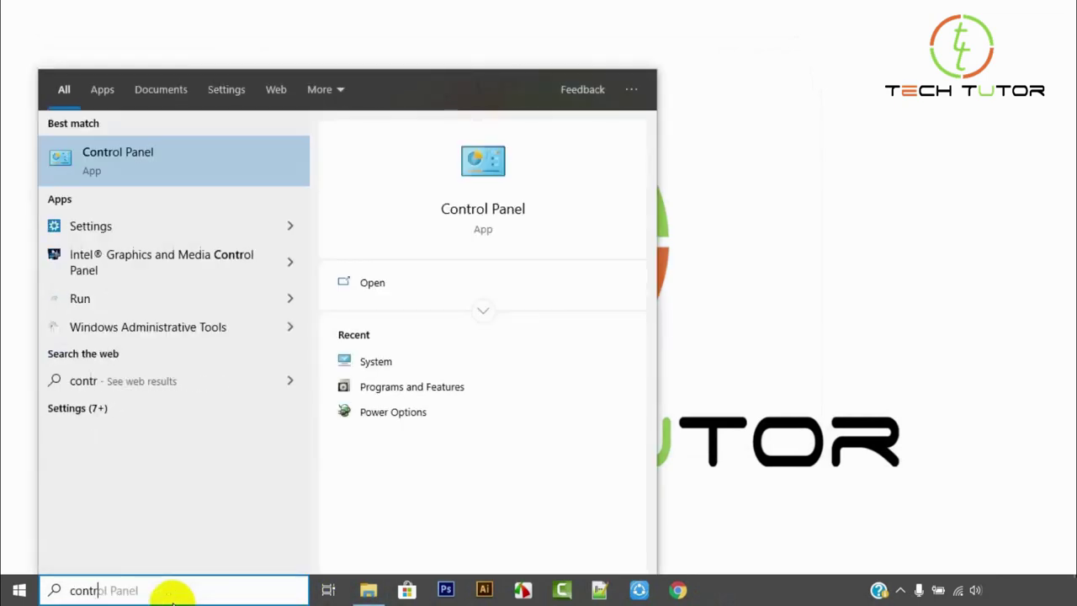
left_click(413, 286)
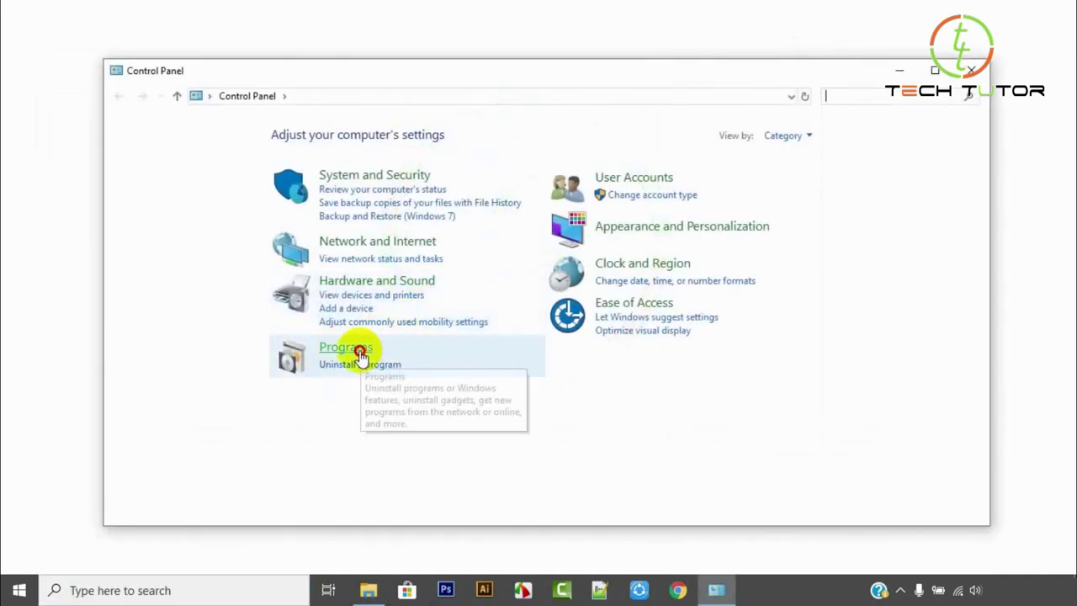
left_click(359, 348)
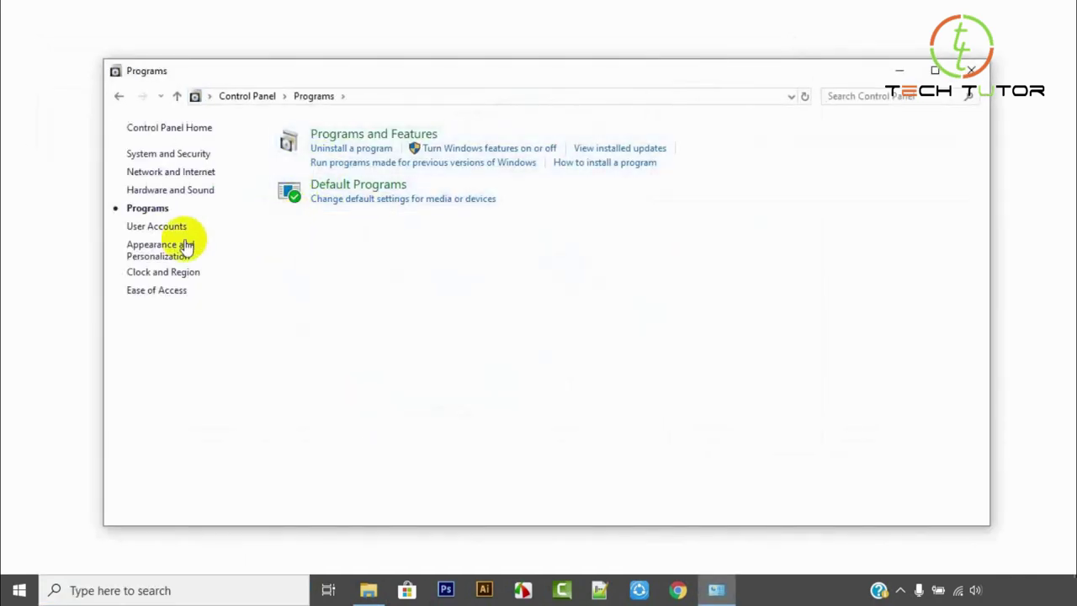
left_click(349, 133)
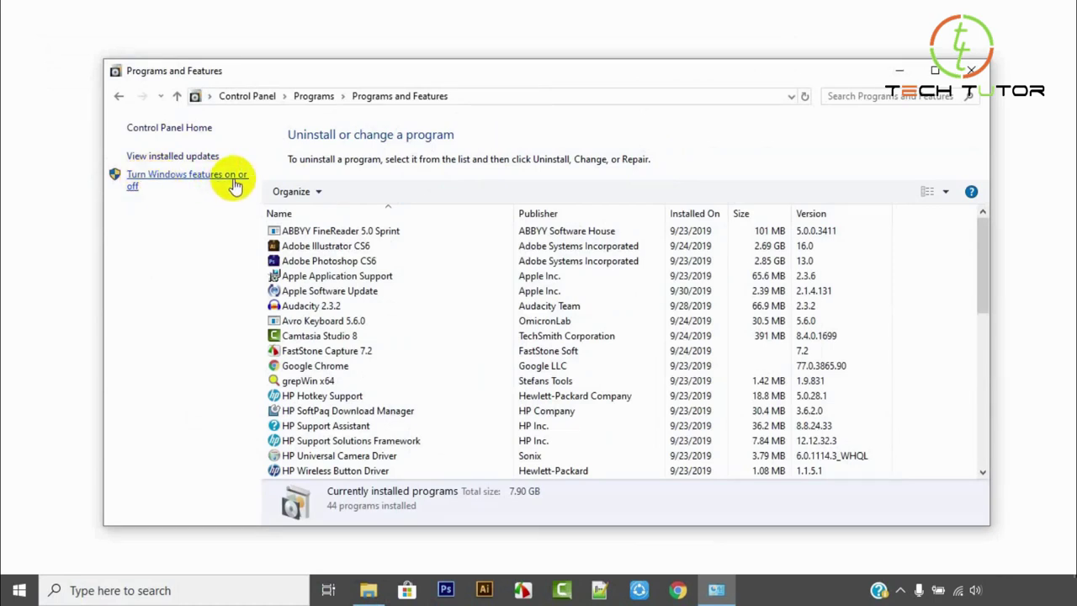
Review the Windows features that can be turned on or off, down to Hyper-V and Media Features, and close the dialog unchanged
left_click(178, 185)
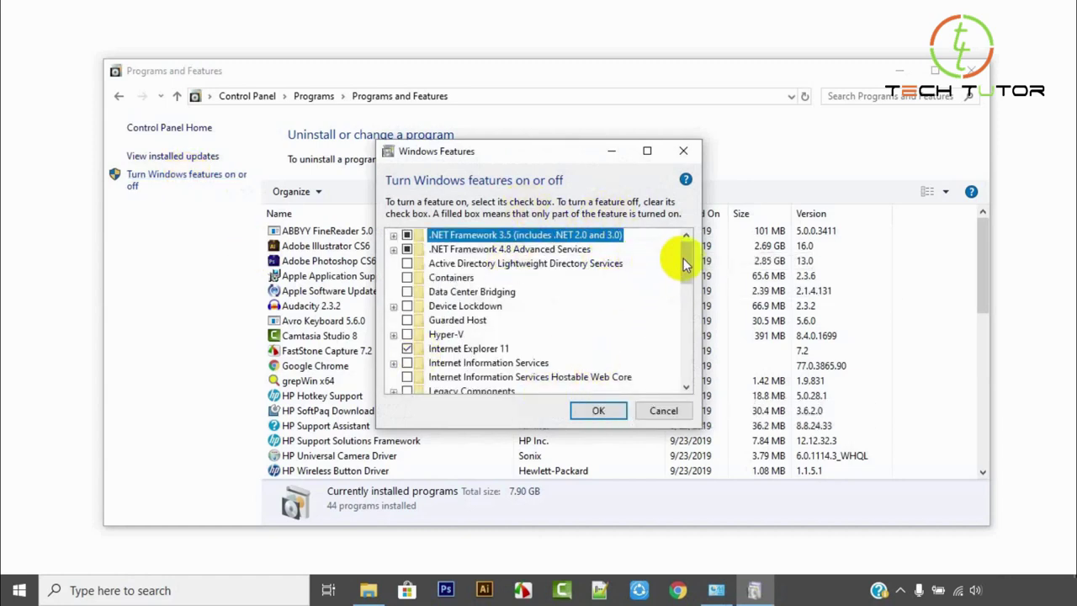
mouse_move(684, 261)
left_mouse_down()
mouse_move(685, 358)
mouse_move(688, 278)
left_mouse_up()
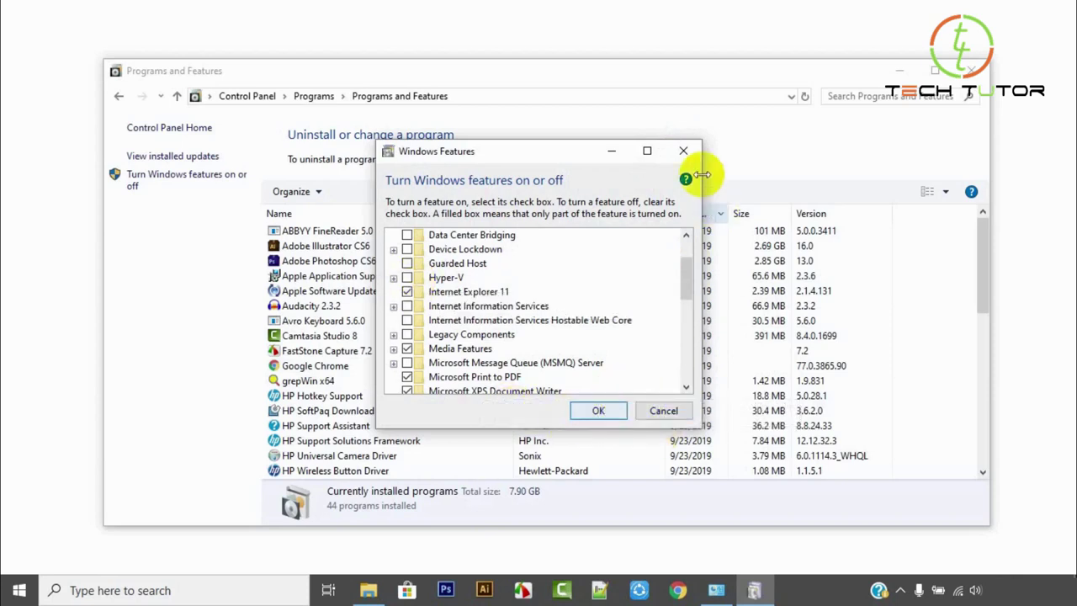
left_click(683, 153)
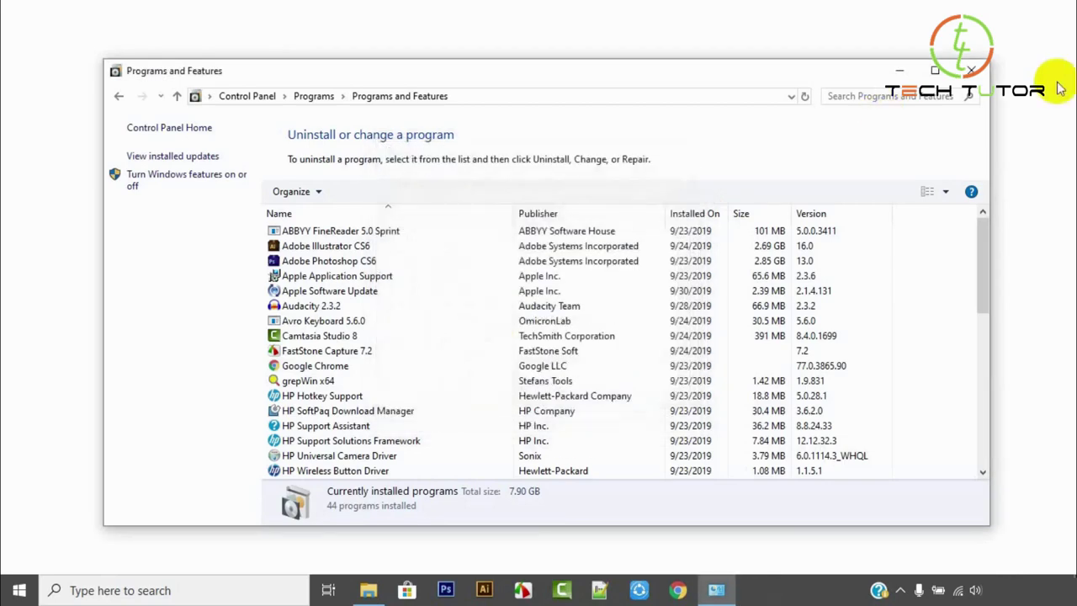
Launch the android-studio-ide-191.5791312-windows installer from the Android Apps development tools folder in Downloads
left_click(371, 592)
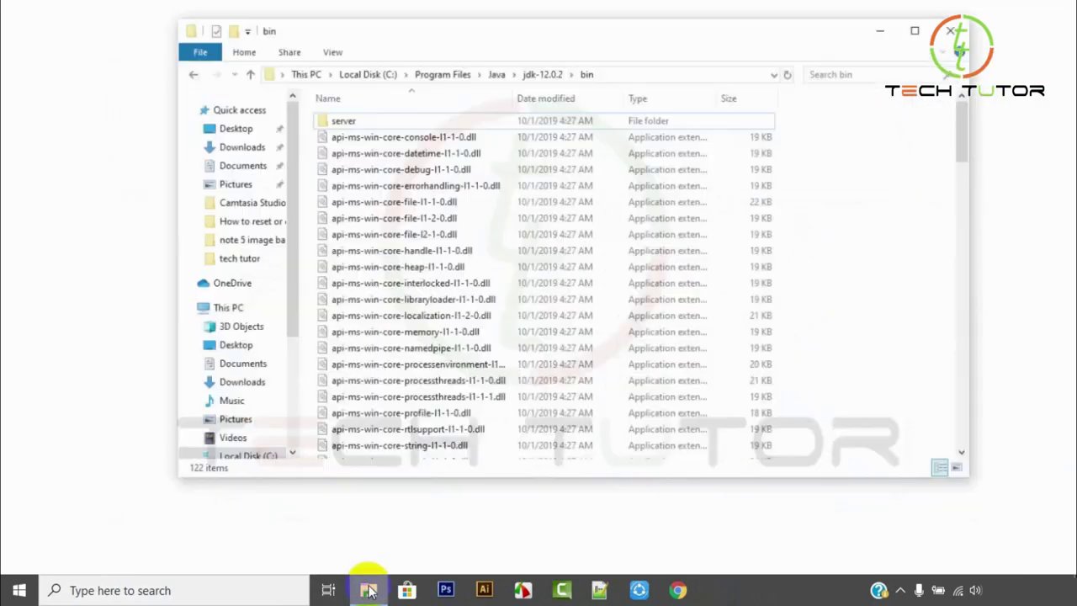
left_click(239, 135)
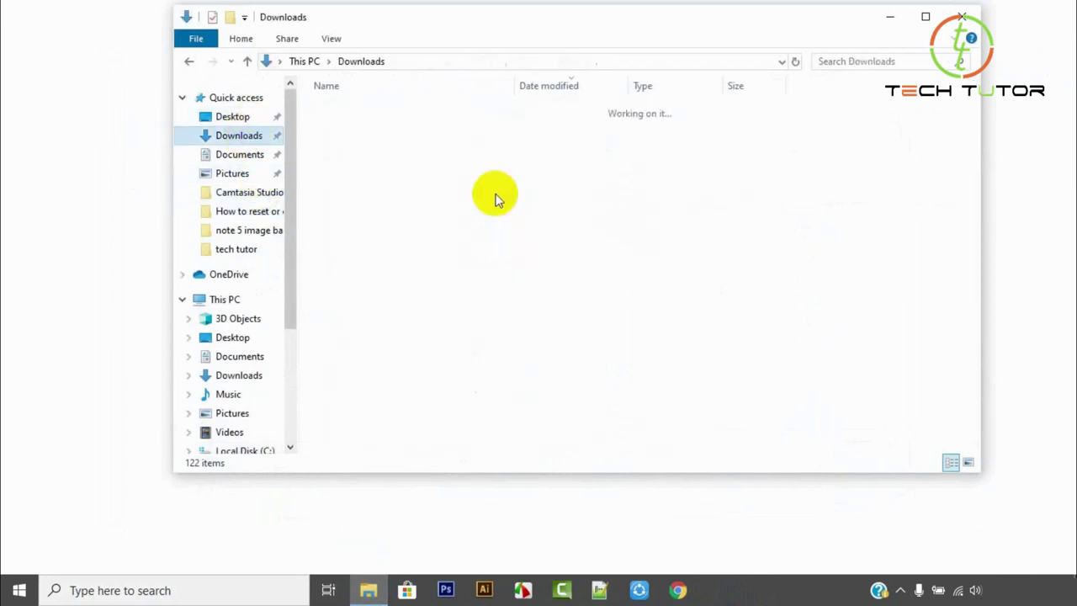
double_click(364, 223)
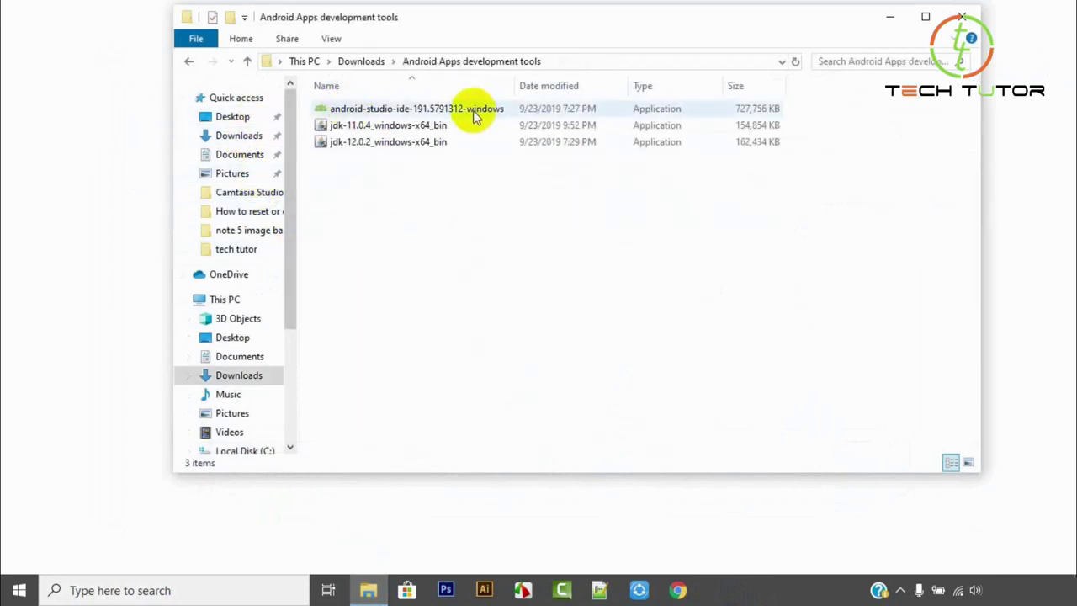
double_click(477, 116)
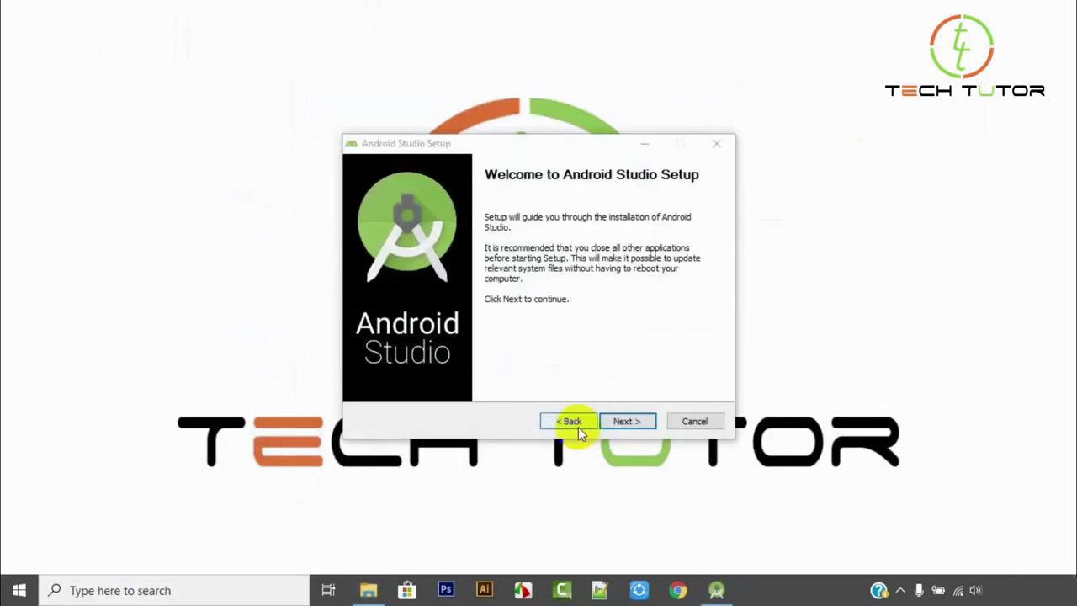
Proceed through the setup welcome page and accept both the Android Studio and Android Virtual Device components
left_click_drag(567, 138, 550, 76)
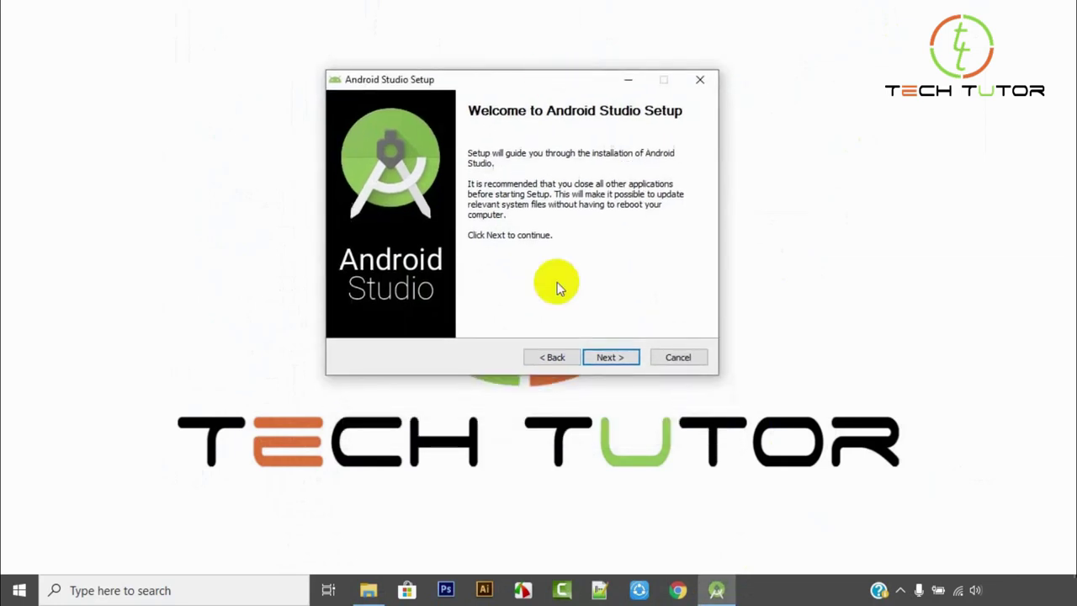
left_click(611, 358)
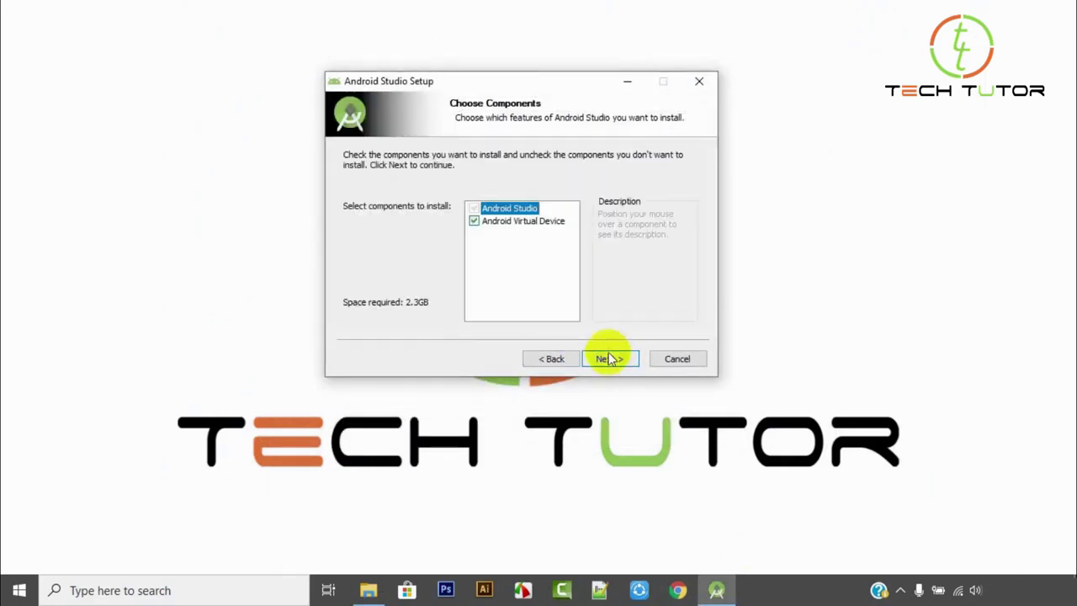
mouse_move(478, 221)
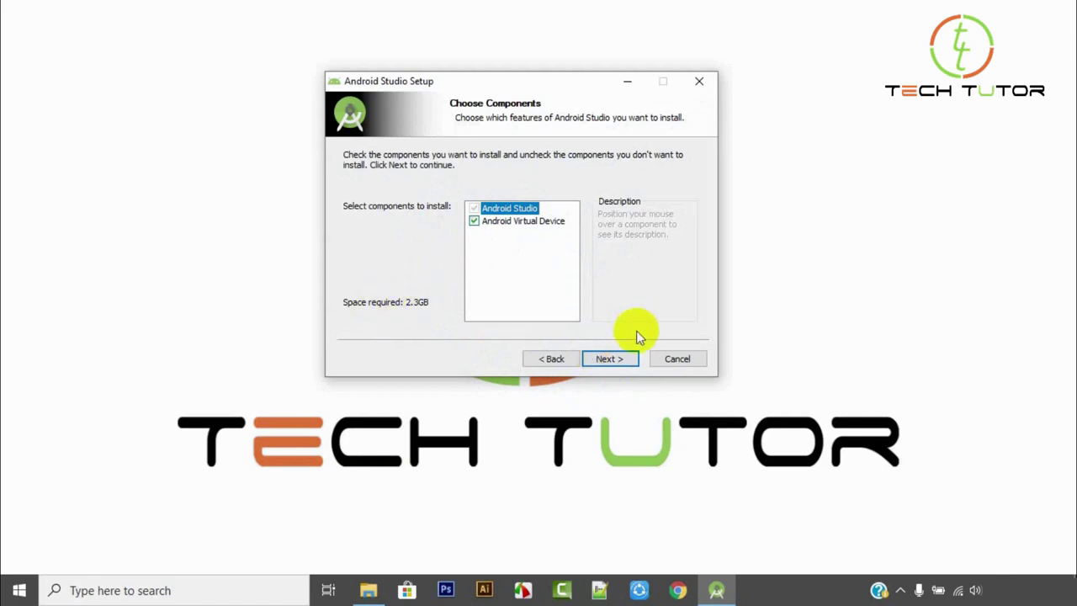
left_click(613, 361)
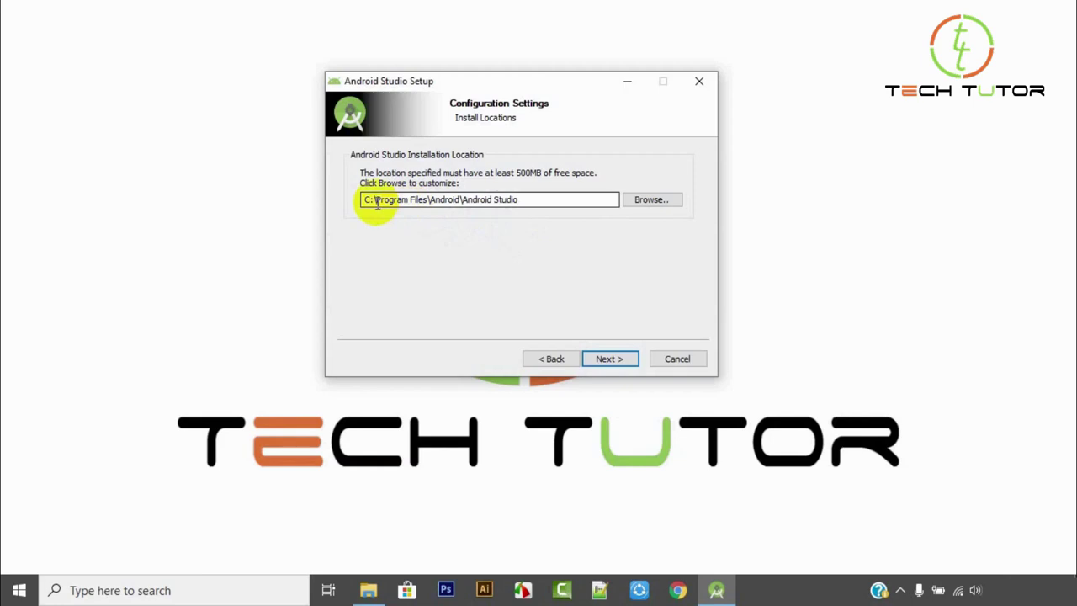
Set the Android Studio installation location to C:\Android\Android Studio and continue to the Start Menu folder choice
left_click(418, 206)
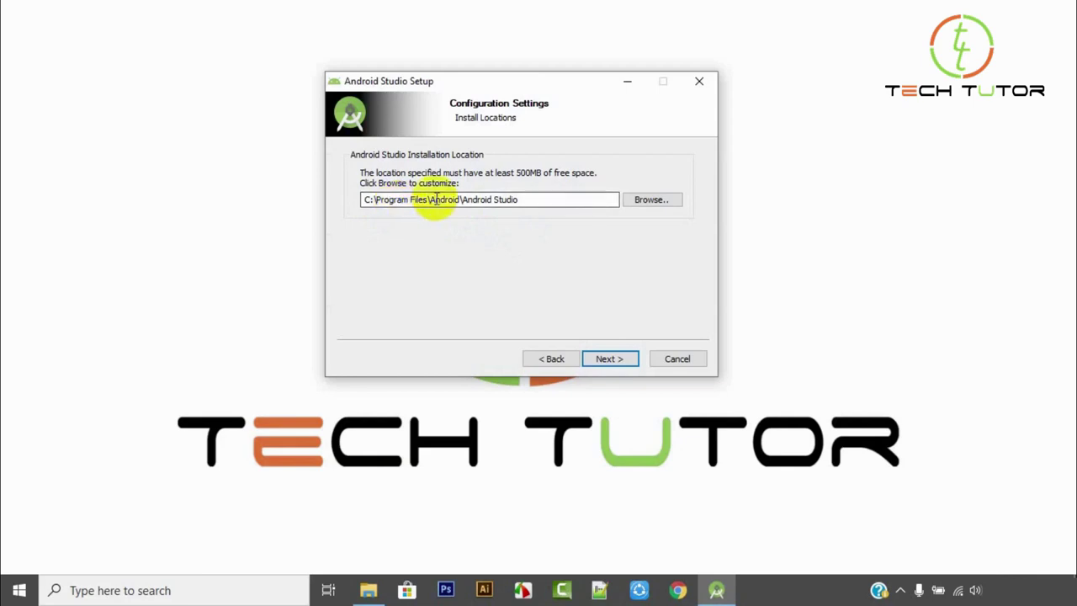
key("BackSpace")
key("BackSpace")
key("BackSpace")
key("BackSpace")
key("BackSpace")
key("BackSpace")
key("BackSpace")
key("BackSpace")
key("BackSpace")
key("BackSpace")
key("BackSpace")
key("BackSpace")
key("BackSpace")
key("BackSpace")
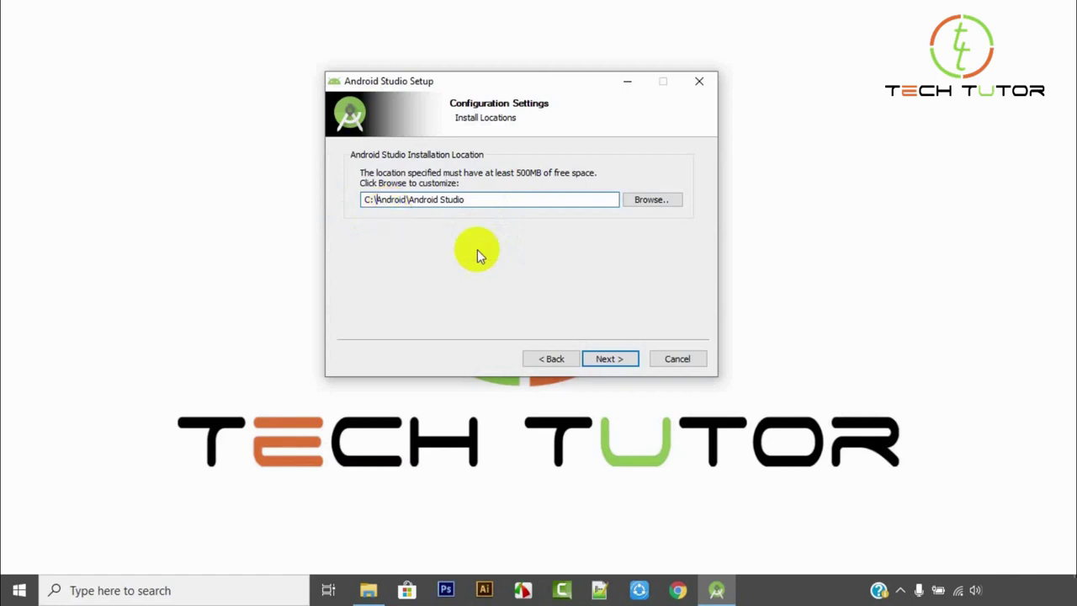
left_click_drag(476, 199, 327, 190)
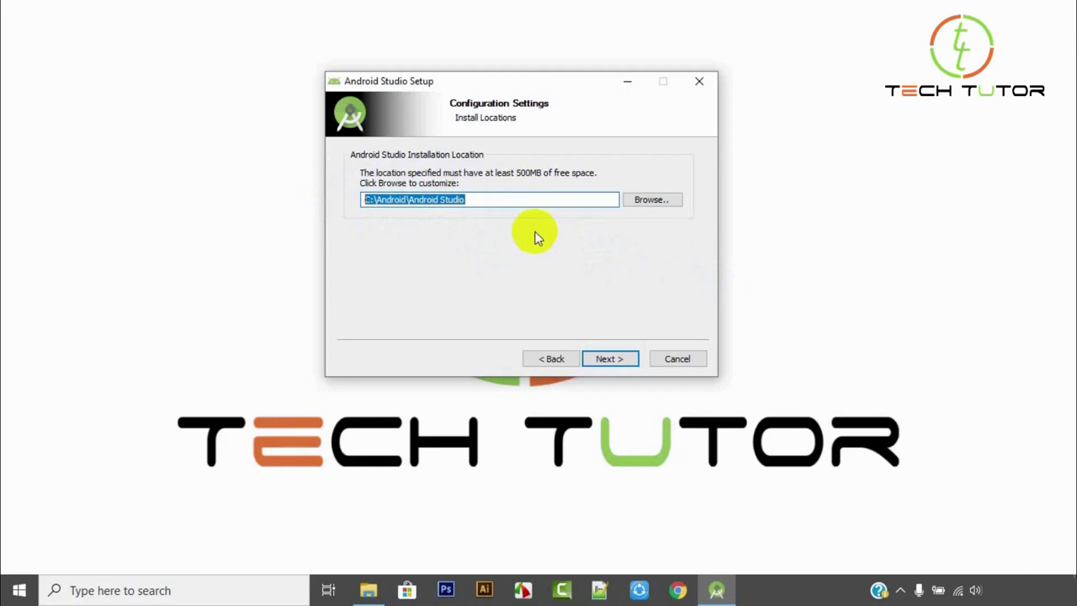
left_click(623, 362)
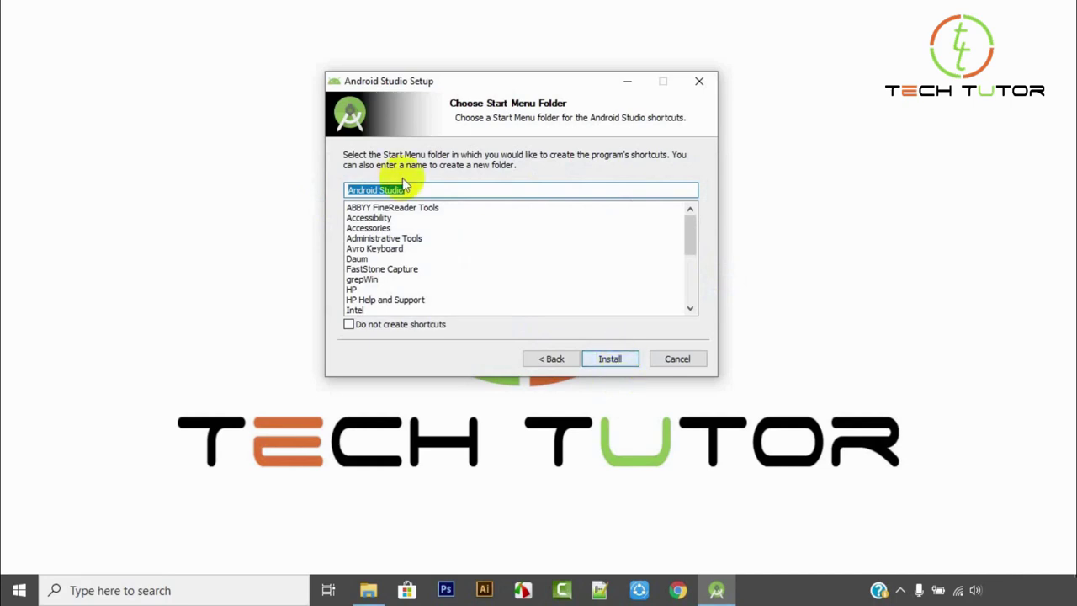
Install Android Studio with the default Android Studio Start Menu folder, show the installation details, and continue to the final setup page
left_click(619, 360)
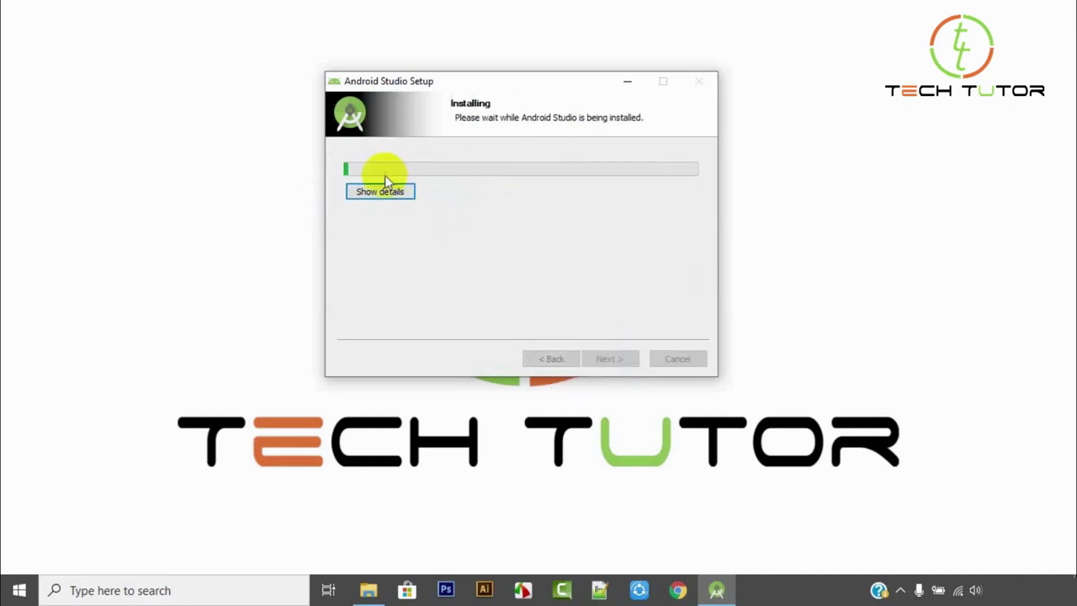
left_click(384, 192)
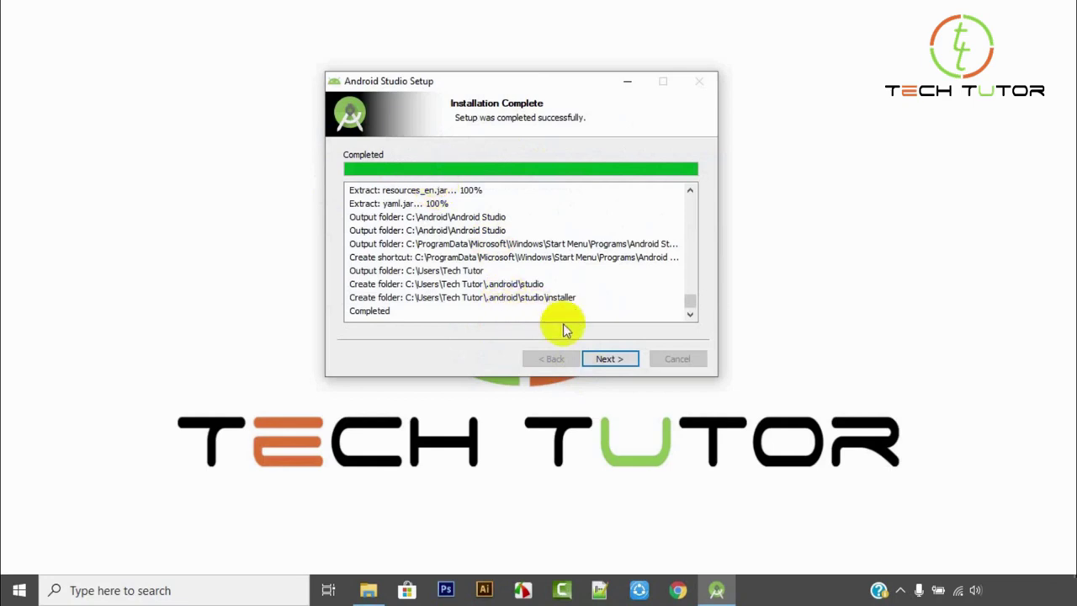
left_click(609, 359)
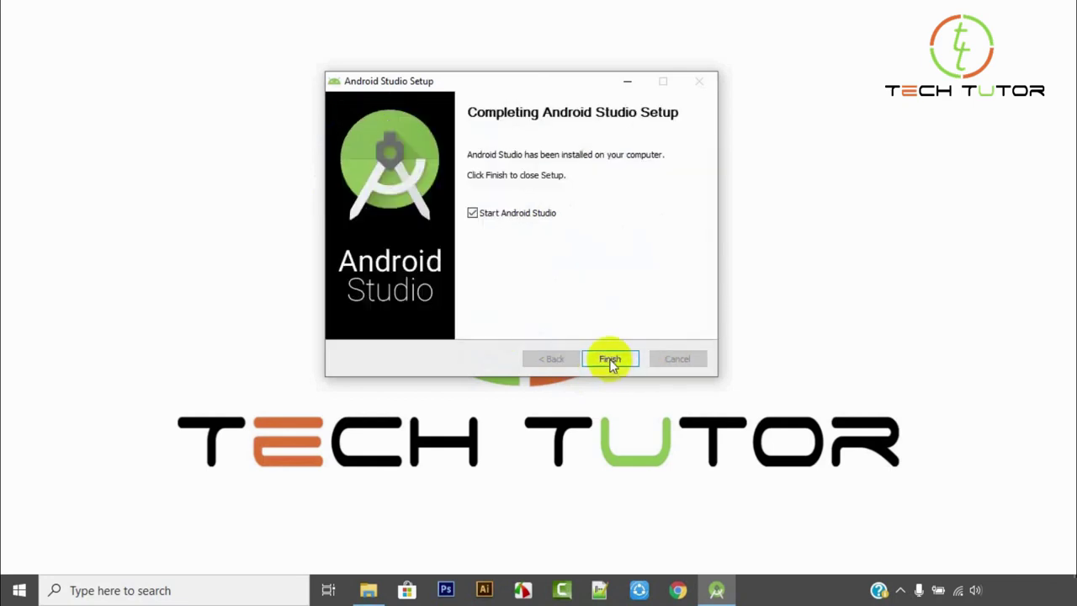
Finish the installer with Android Studio set to start, skip importing settings, and decline sending usage statistics to Google
left_click(612, 362)
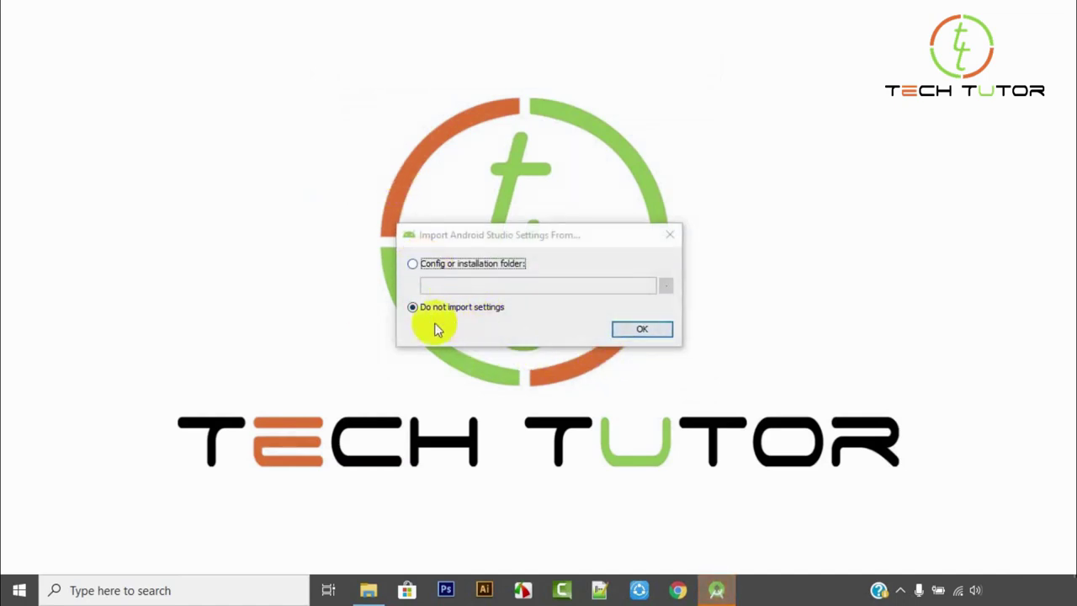
left_click(641, 330)
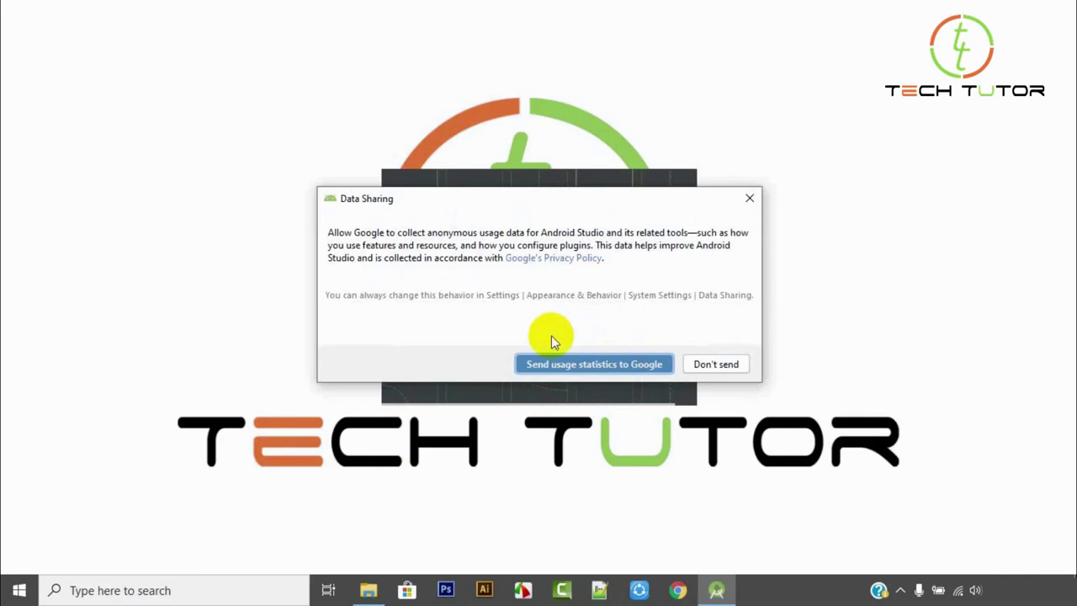
left_click(705, 370)
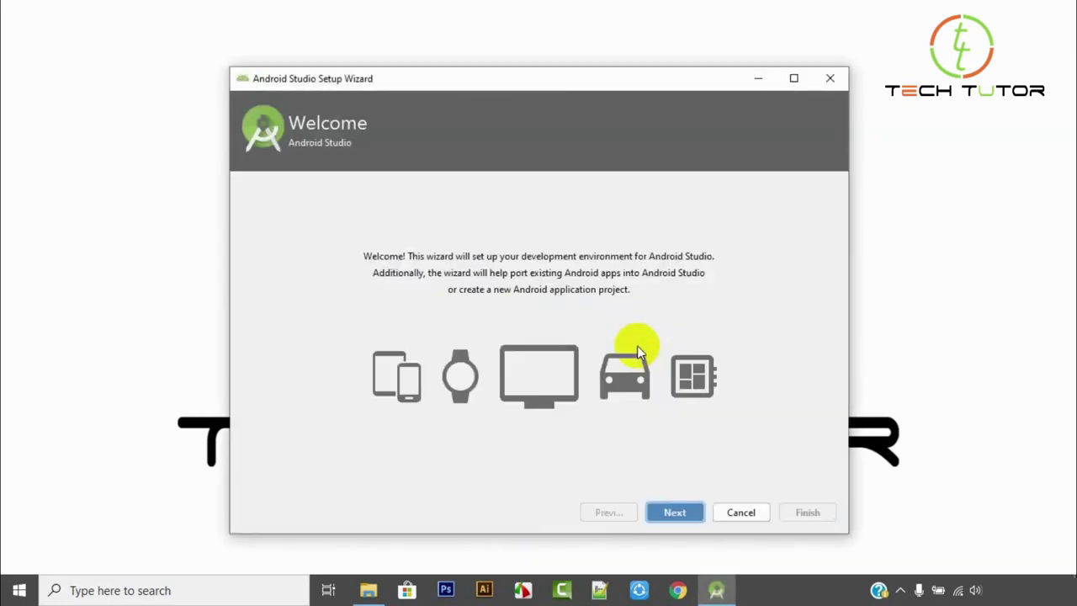
Proceed through the setup wizard with the Standard install type and the Darcula UI theme
left_click(677, 513)
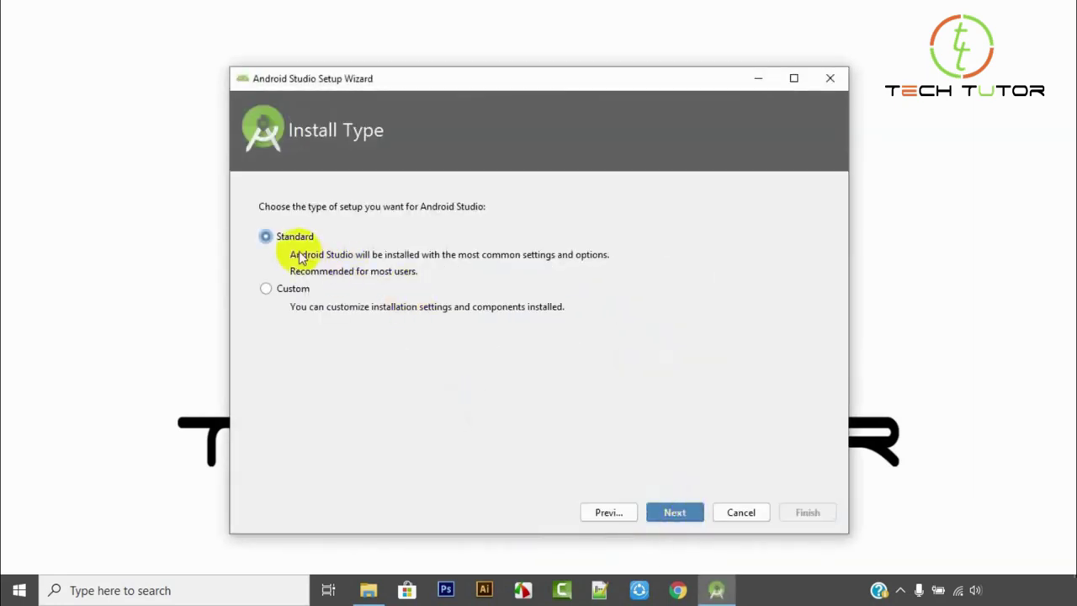
left_click(674, 516)
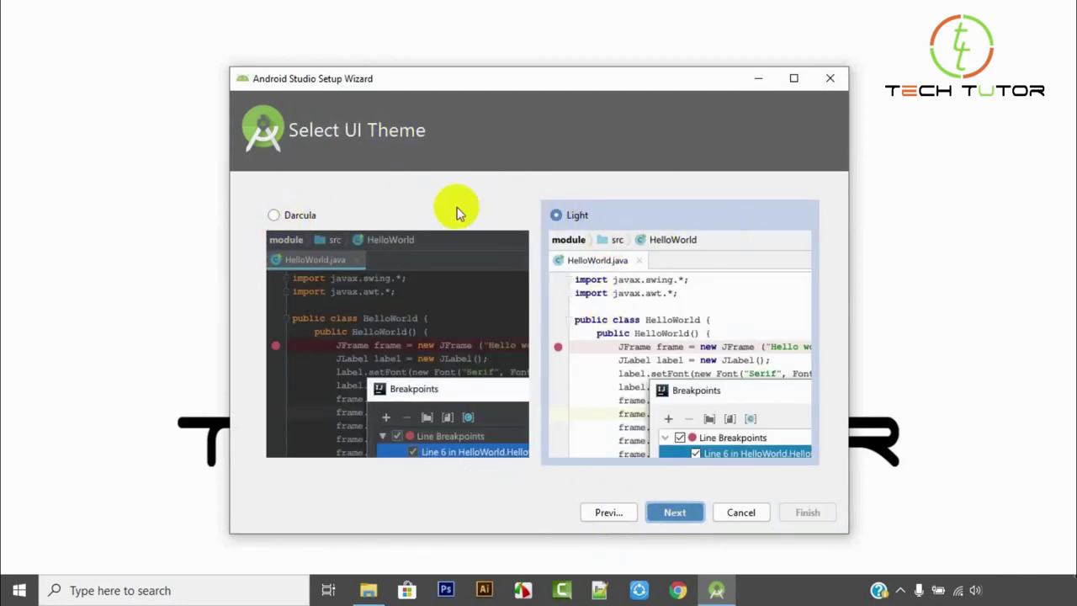
left_click(273, 214)
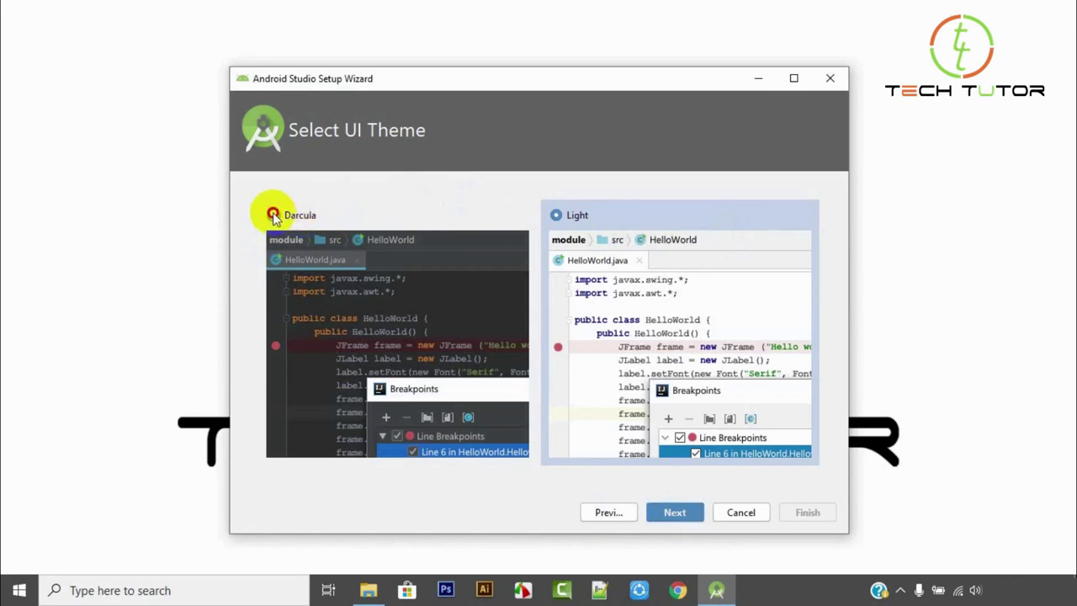
left_click(679, 513)
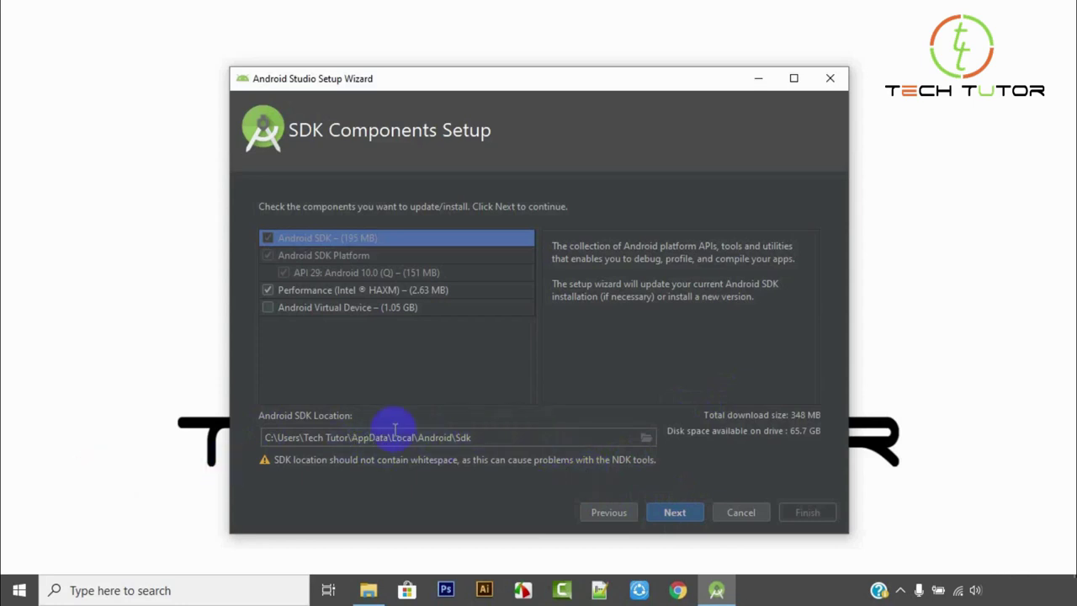
Create a folder named Sdk inside C:\Android and set it as the Android SDK location
left_click(459, 437)
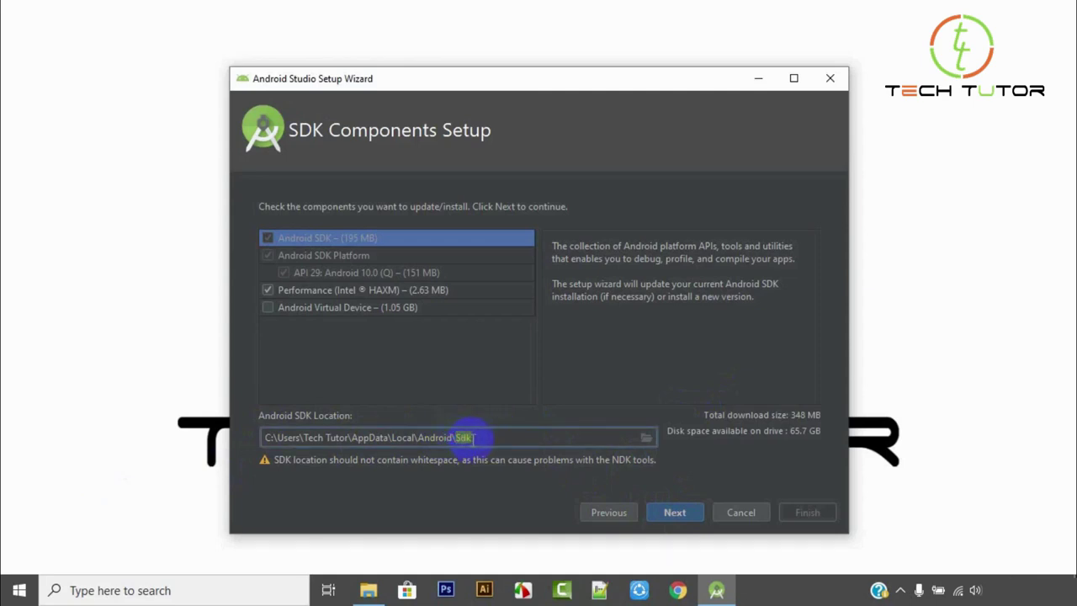
left_click(473, 437)
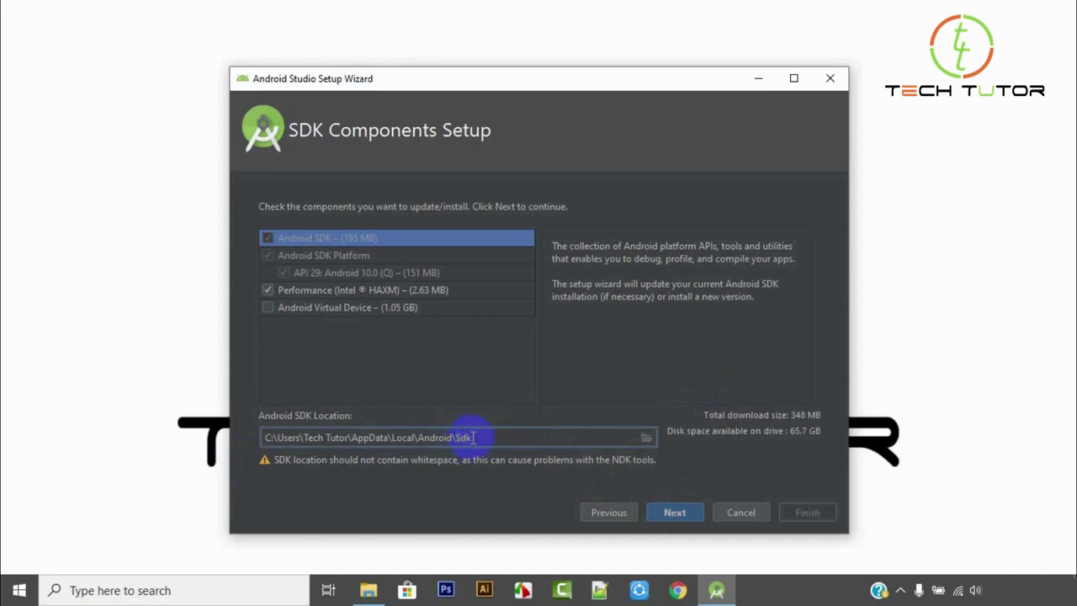
left_click(647, 439)
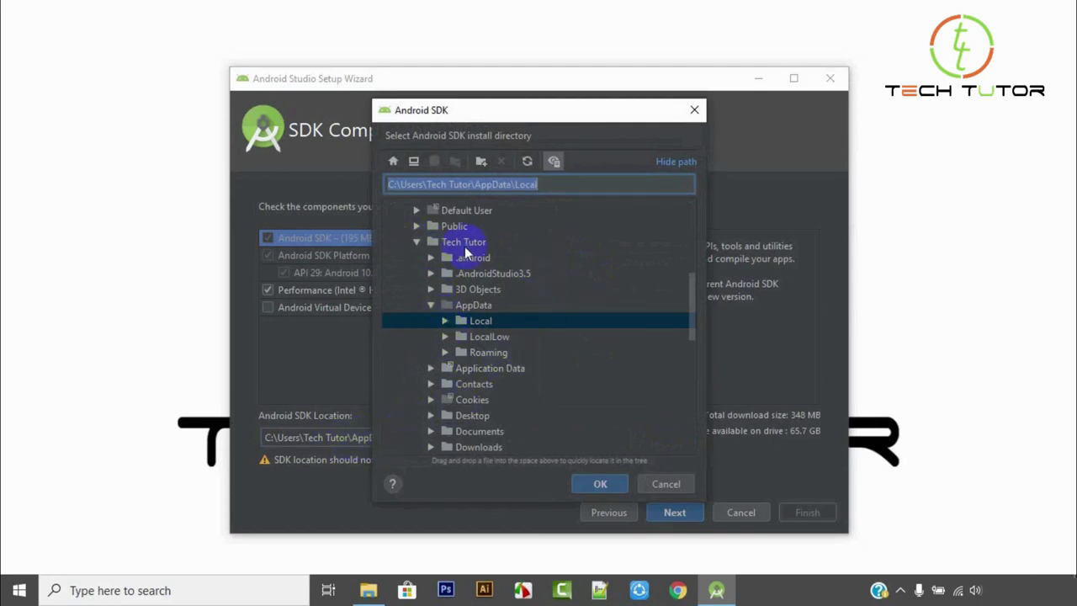
left_click_drag(693, 290, 691, 229)
left_click(404, 237)
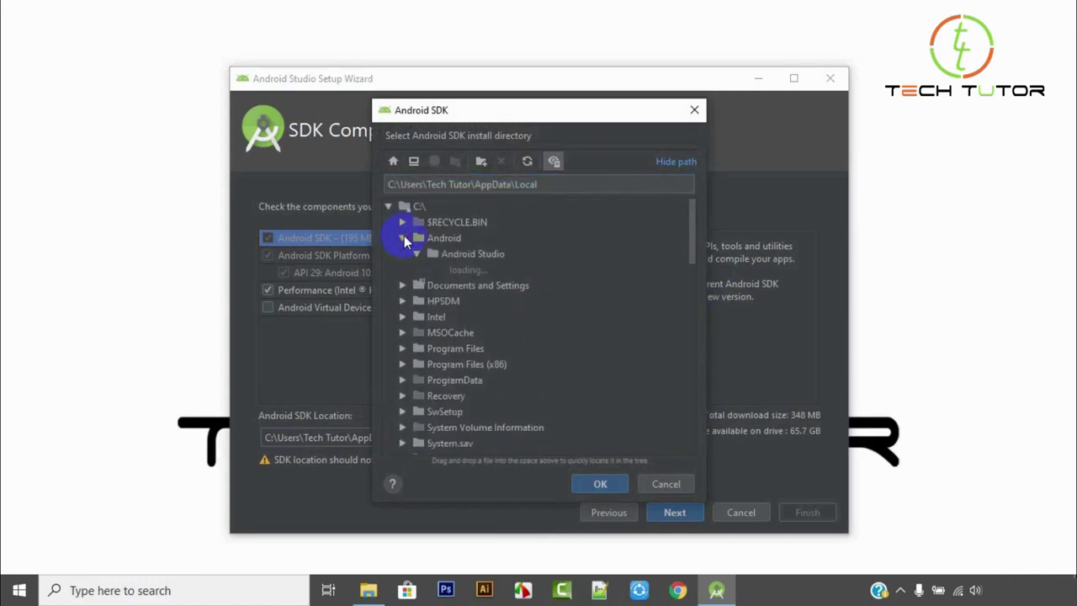
left_click(458, 241)
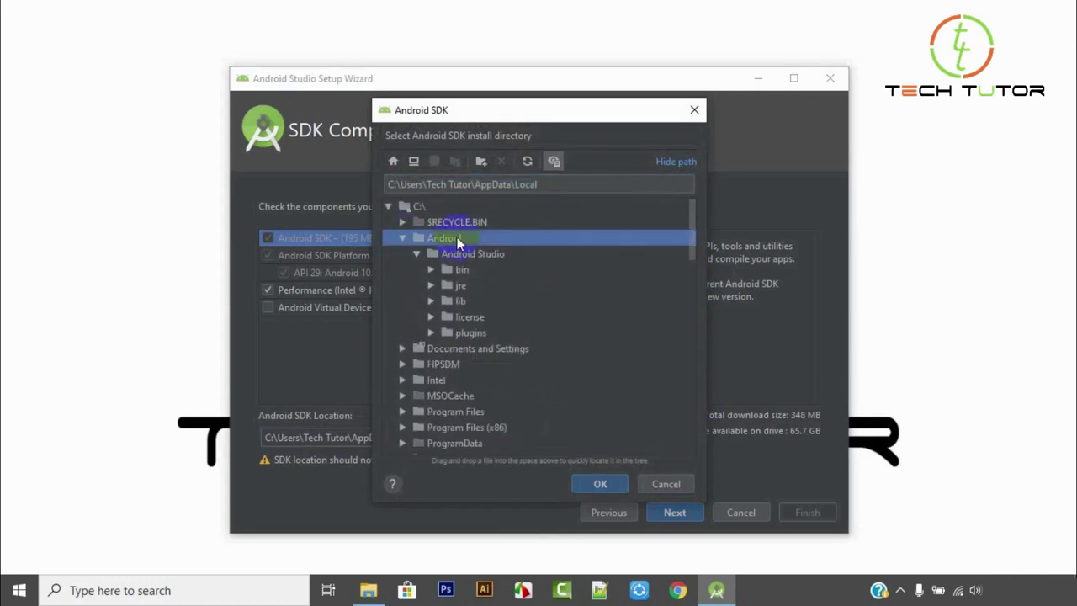
left_click(481, 160)
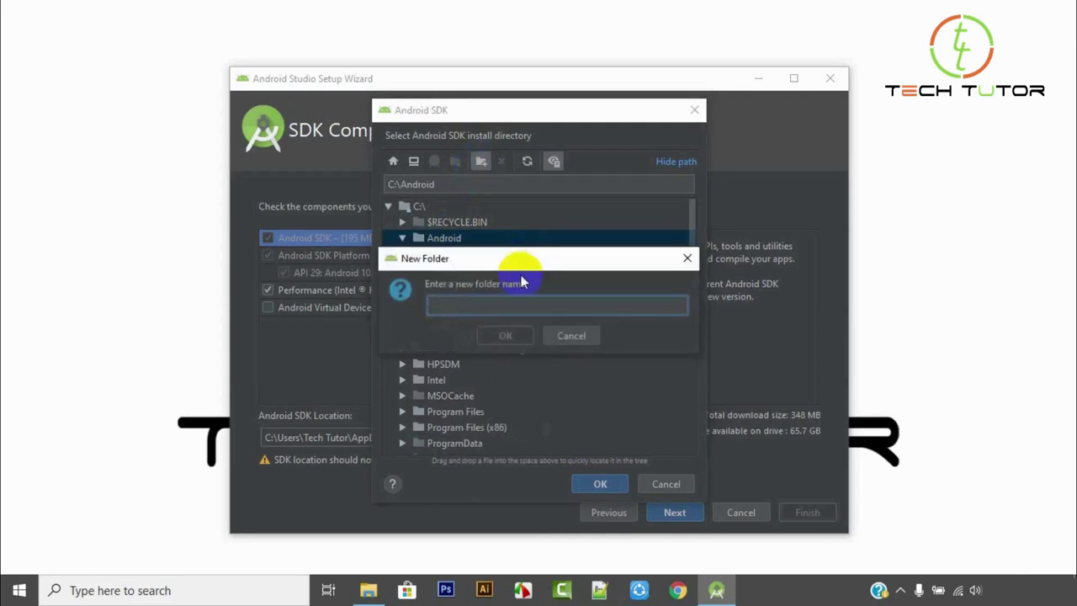
type("S")
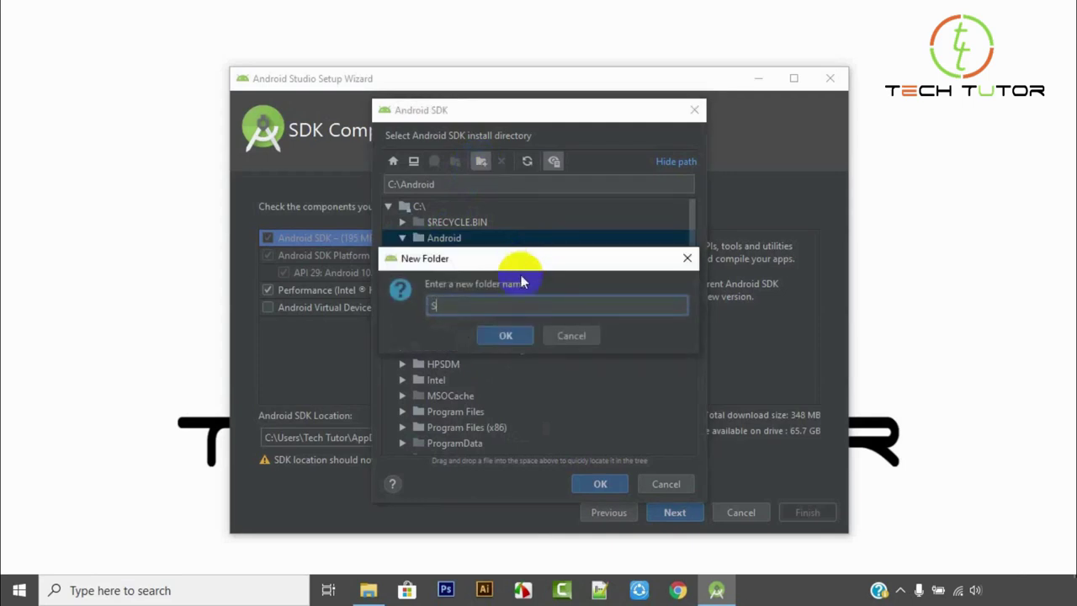
type("dk")
left_click(505, 336)
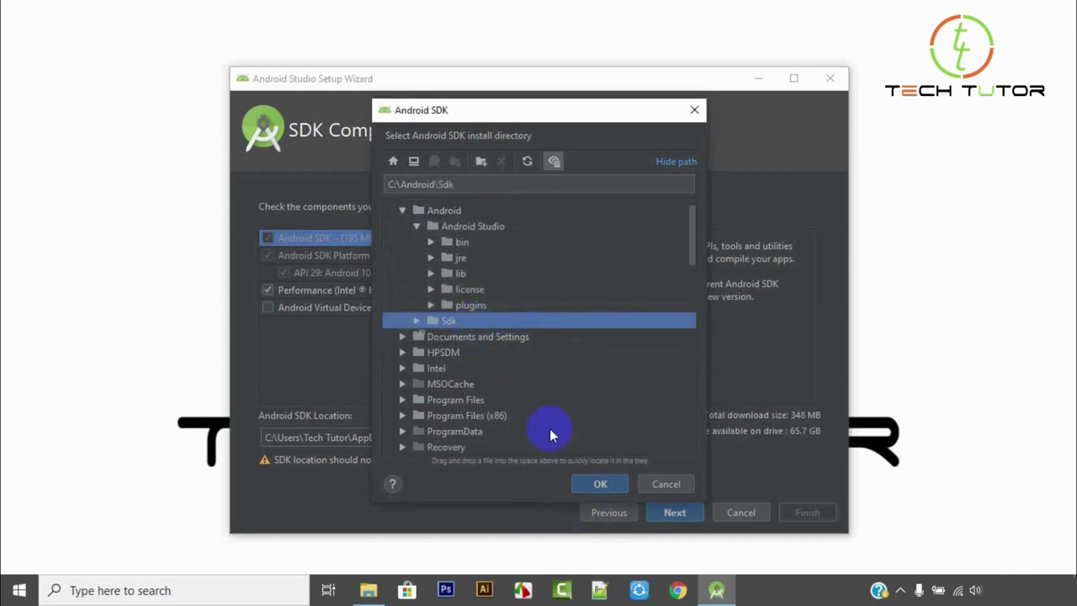
left_click(600, 487)
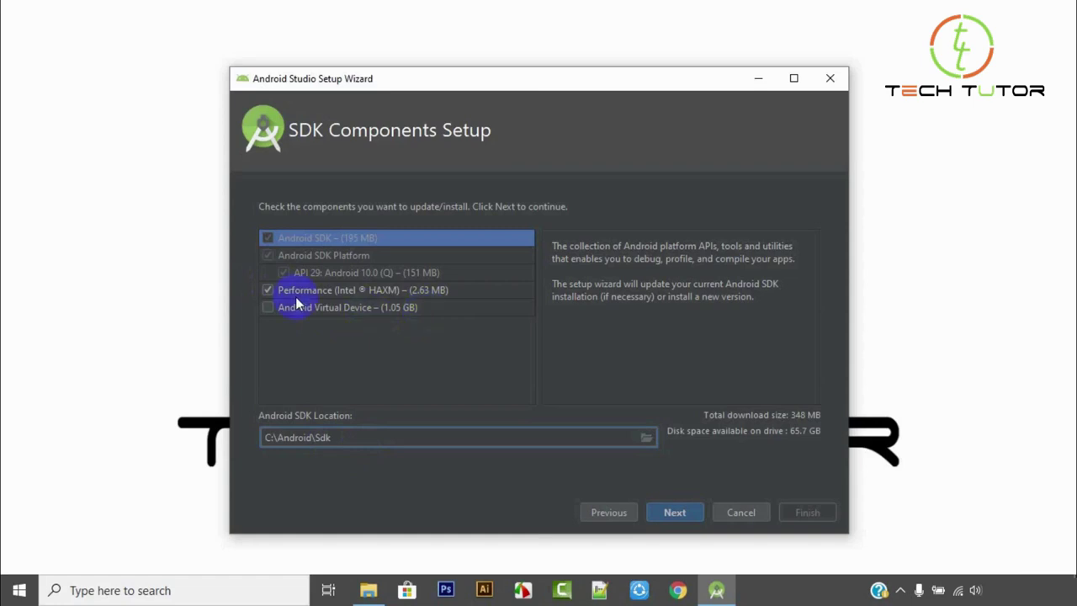
Accept the SDK components and verified settings, download the components with details shown, and finish the setup wizard
left_click(675, 513)
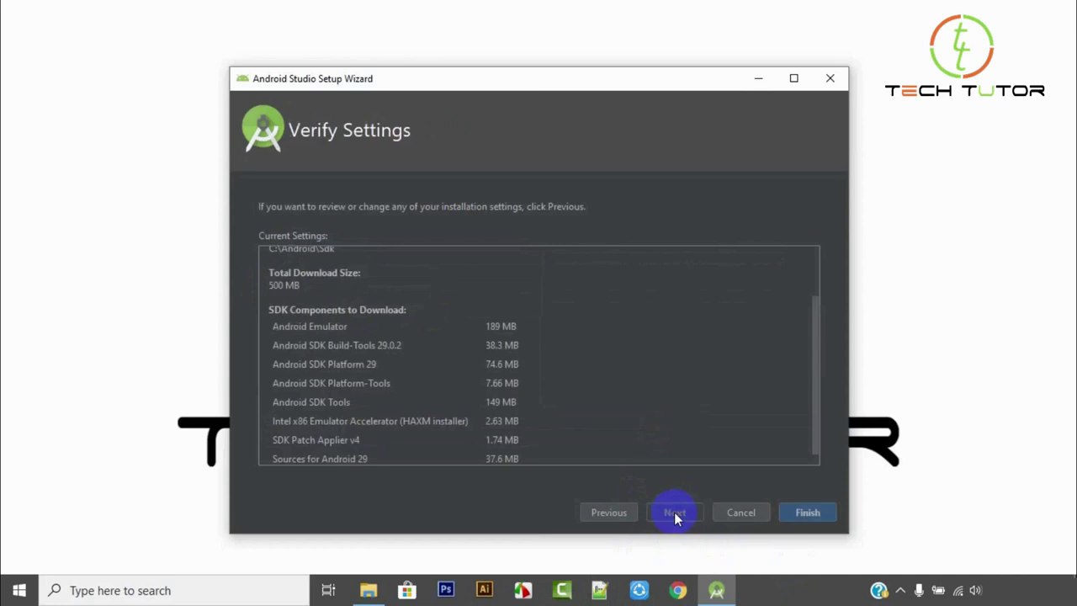
scroll(739, 364, "down", 1)
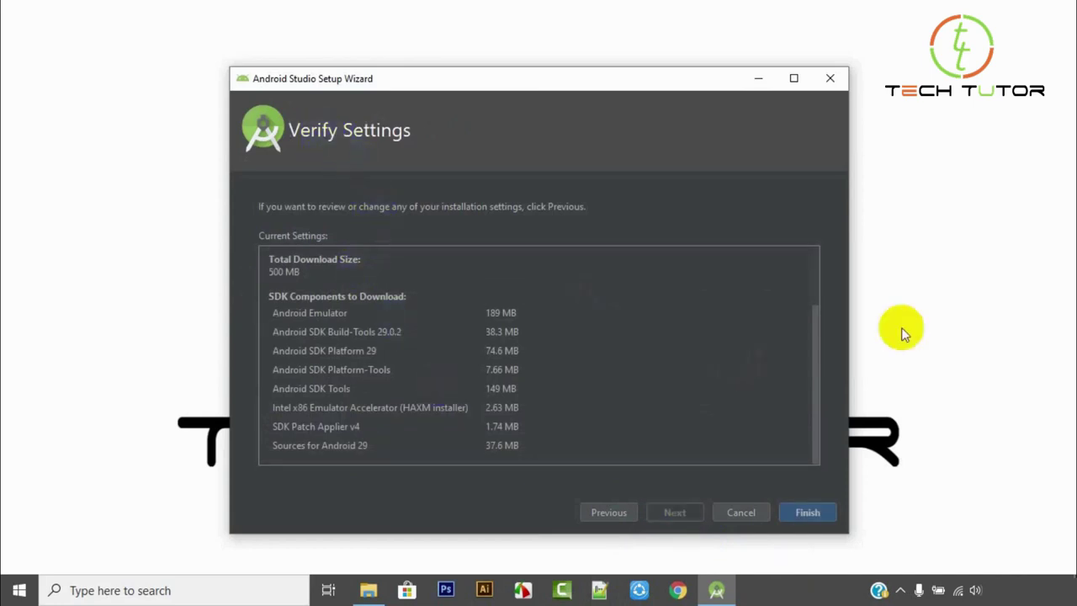
mouse_move(817, 384)
left_mouse_down()
mouse_move(810, 289)
mouse_move(812, 398)
left_mouse_up()
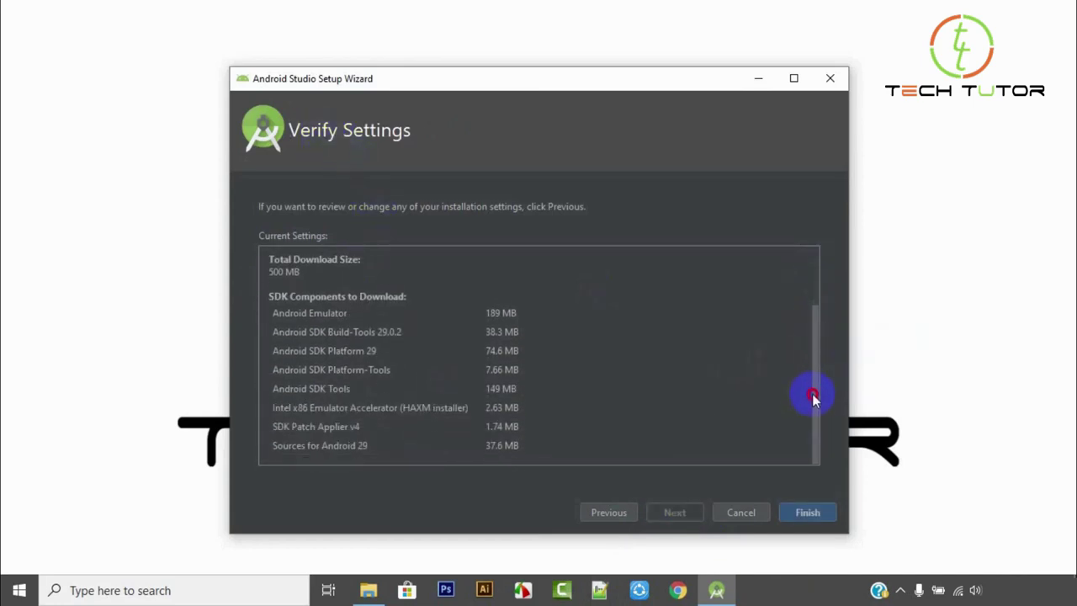
left_click(806, 513)
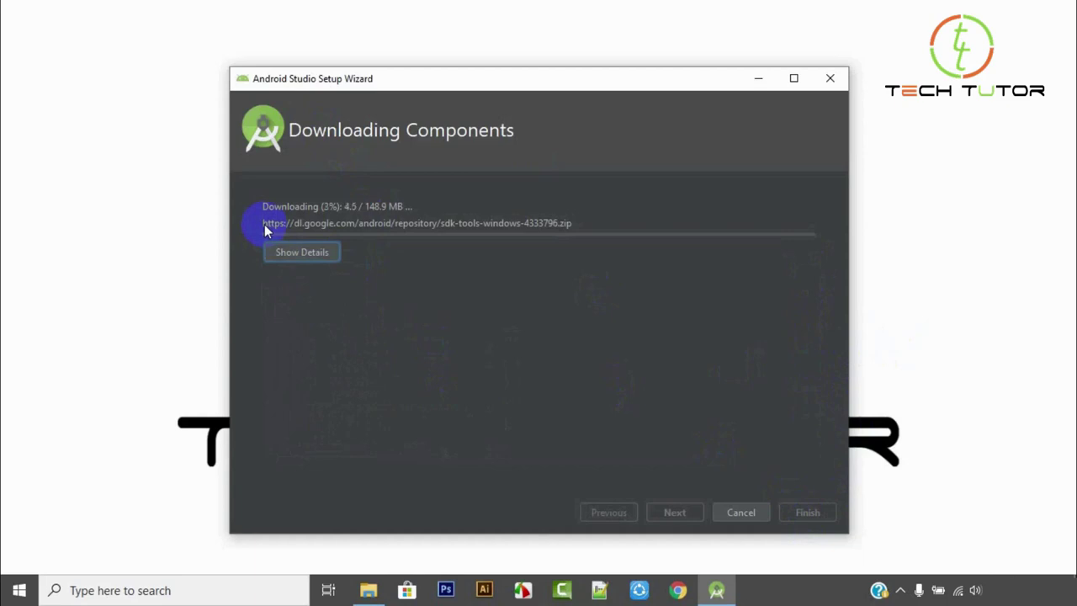
left_click(293, 253)
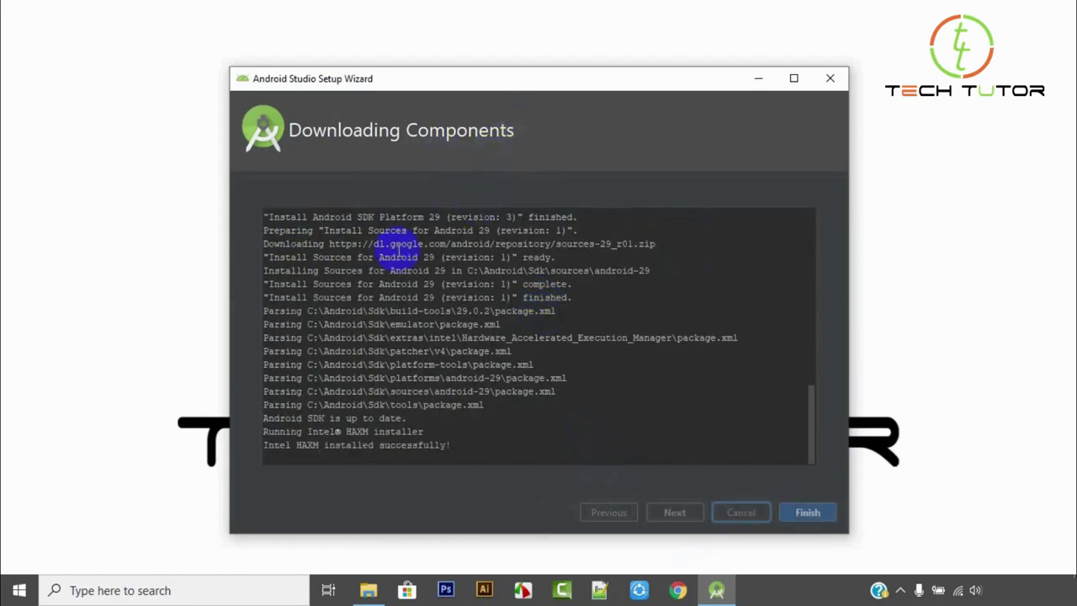
left_click(812, 512)
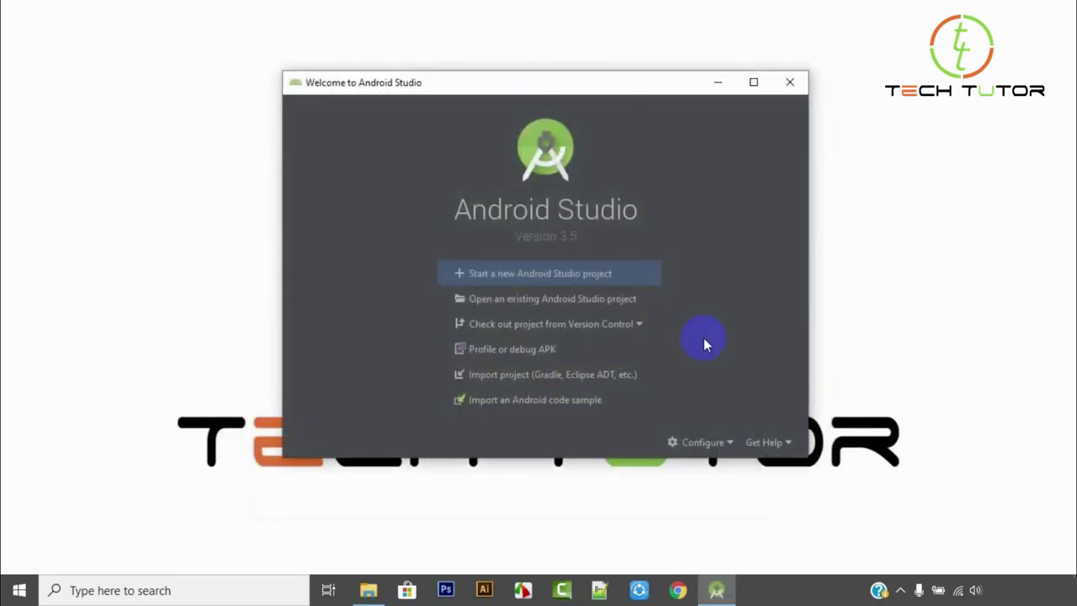
Start a new Android Studio project using the Add No Activity template for Phone and Tablet
left_click_drag(579, 84, 587, 43)
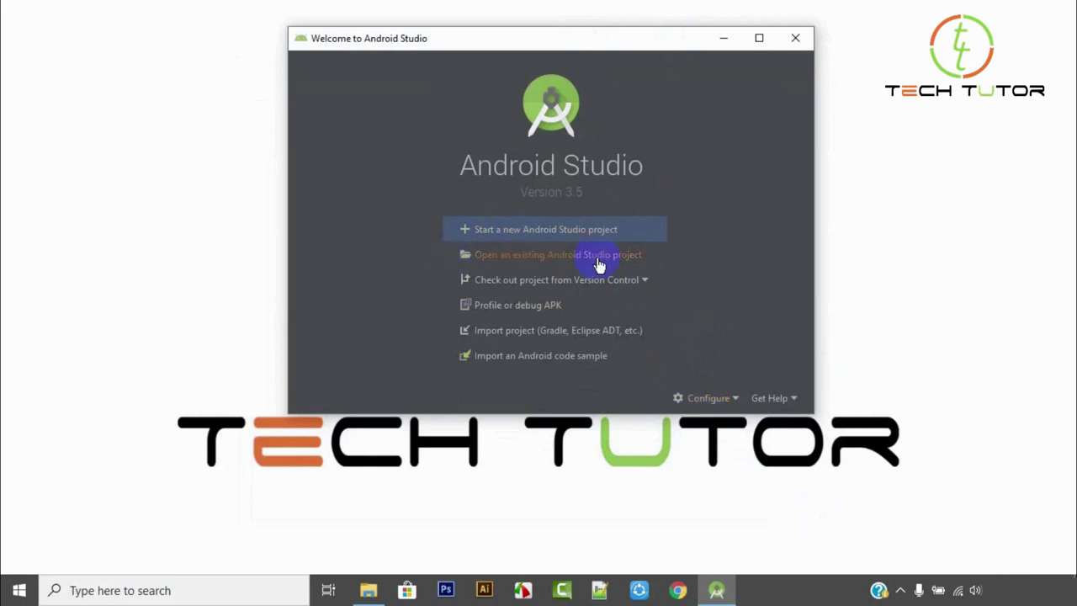
left_click(496, 239)
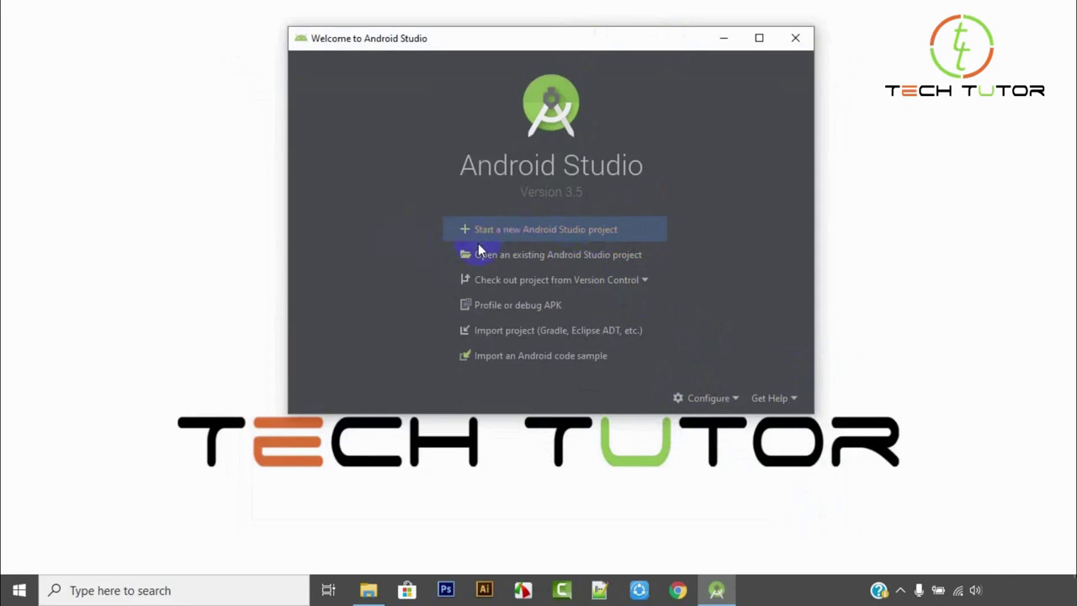
left_click(561, 239)
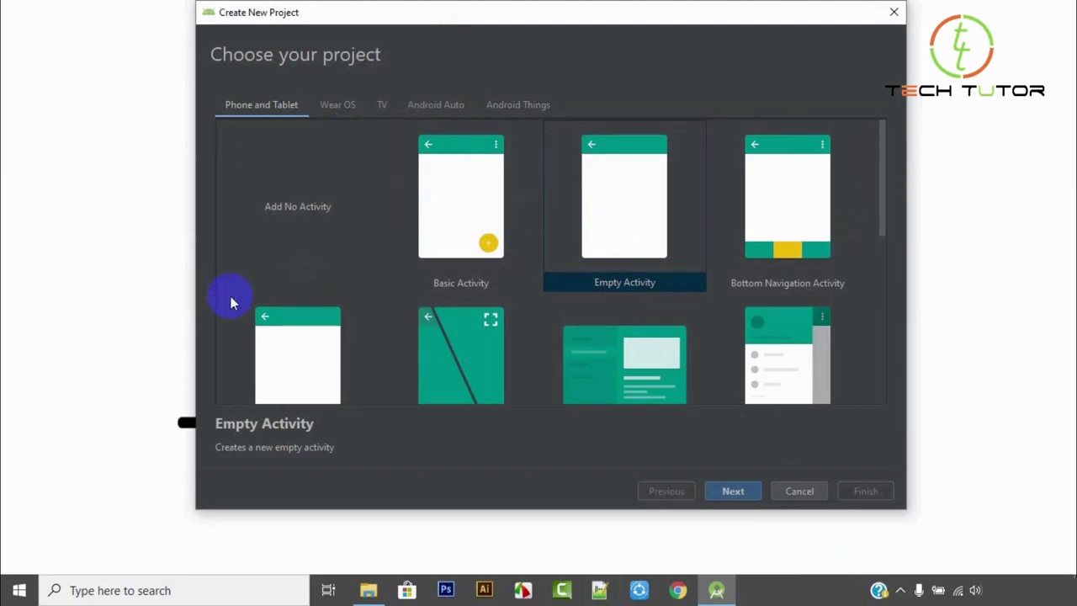
left_click(283, 209)
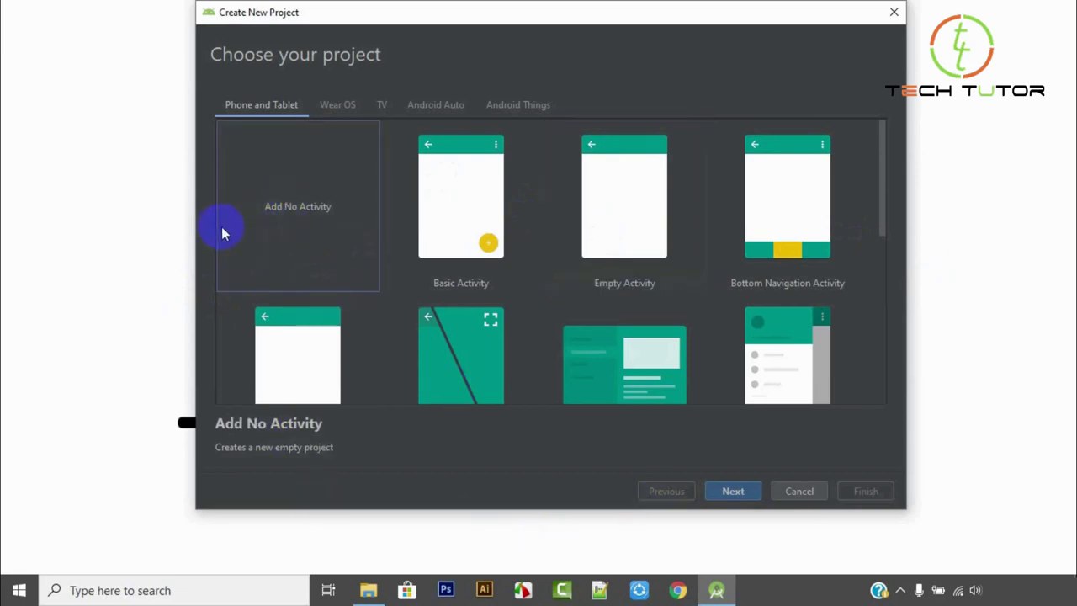
left_click(734, 491)
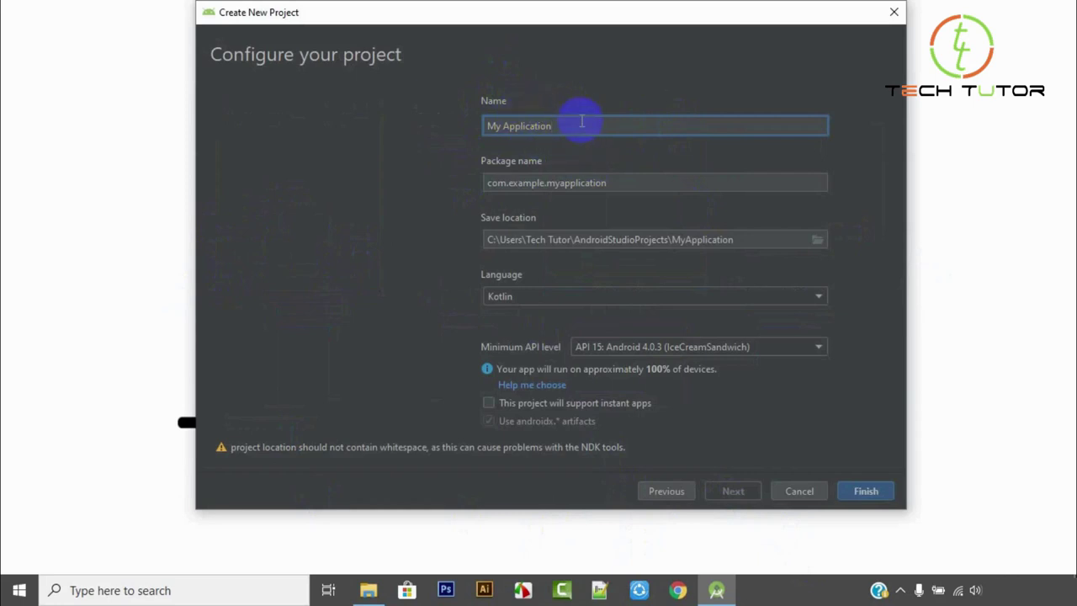
Name the new project Tech Tutor
left_click_drag(571, 124, 467, 125)
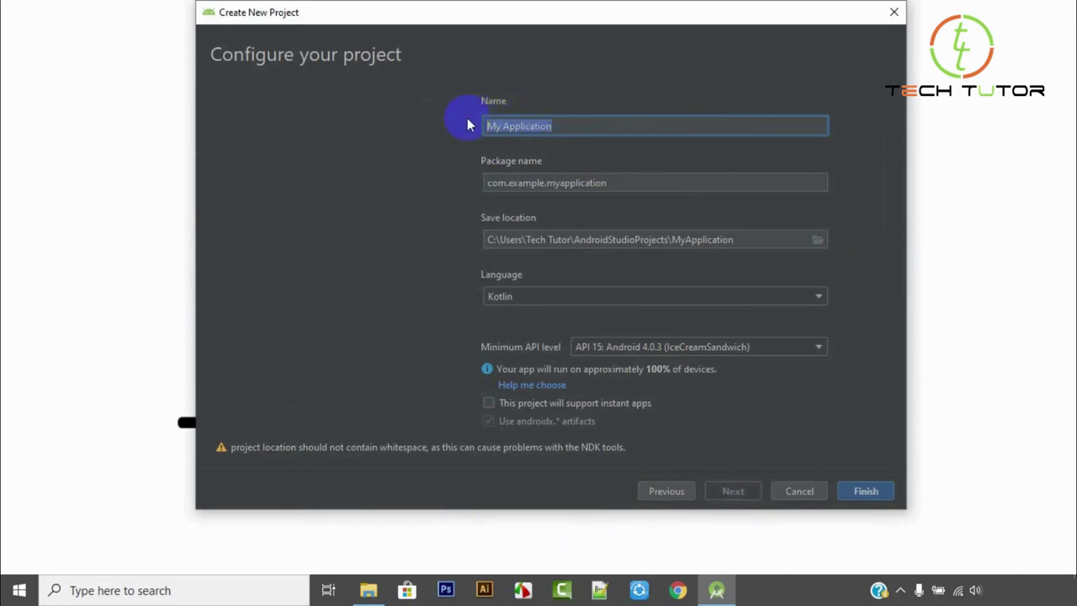
type("Te")
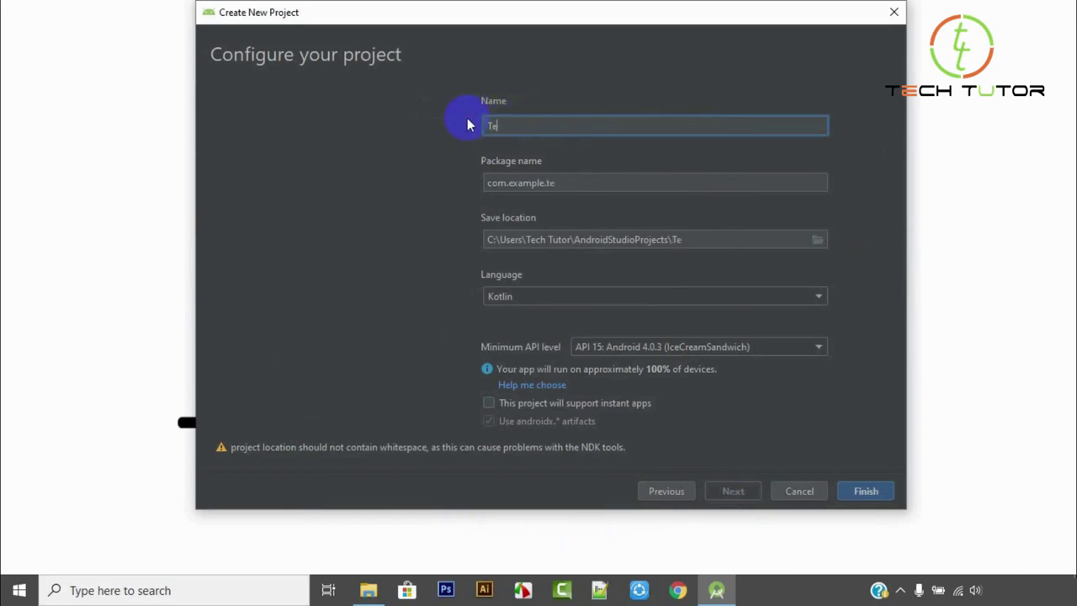
type("ch Tutor")
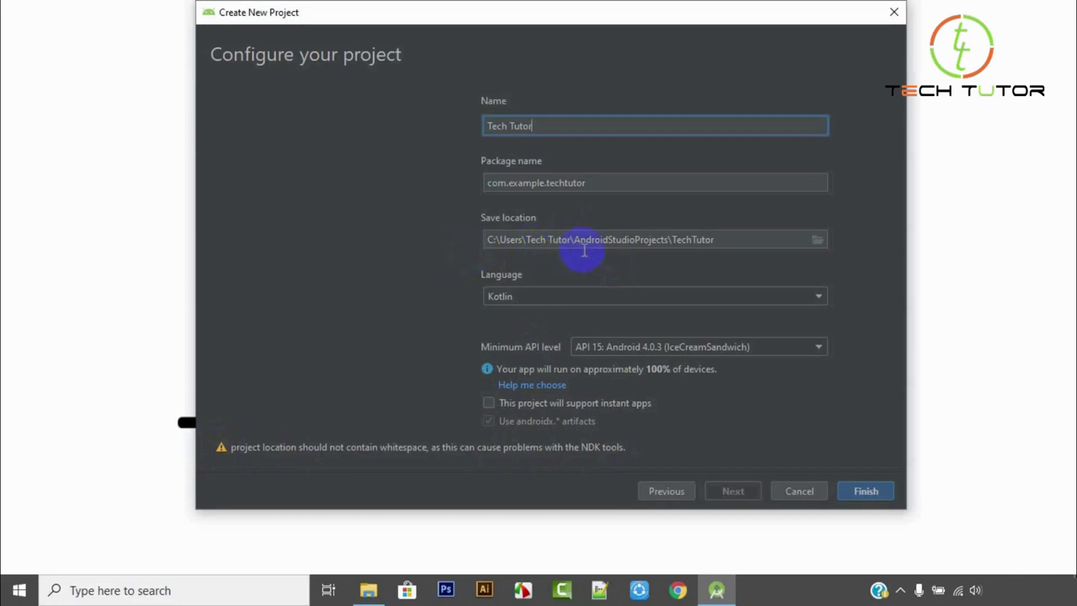
Create a folder named AndroidStudioProjects inside C:\Android and set it as the project's save location
left_click_drag(575, 240, 669, 237)
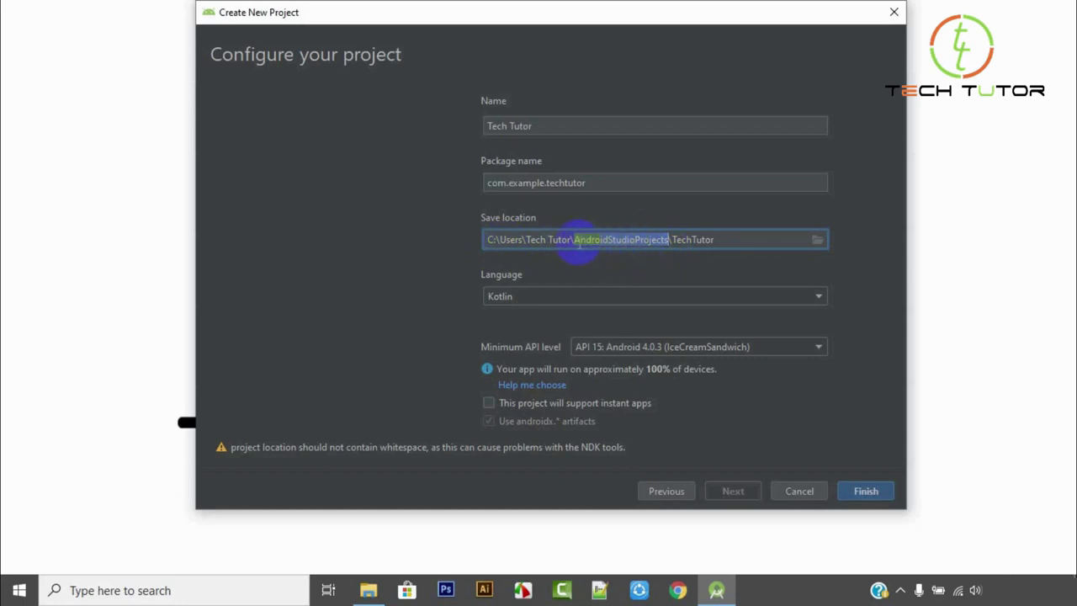
left_click(579, 242)
left_click_drag(573, 240, 669, 242)
left_click(817, 240)
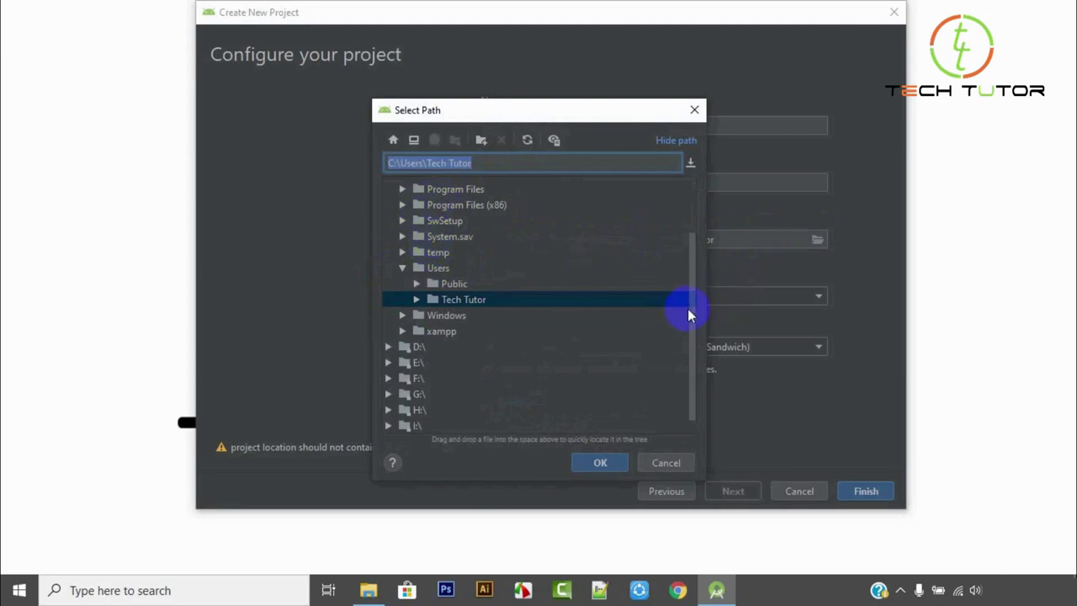
left_click_drag(692, 317, 690, 236)
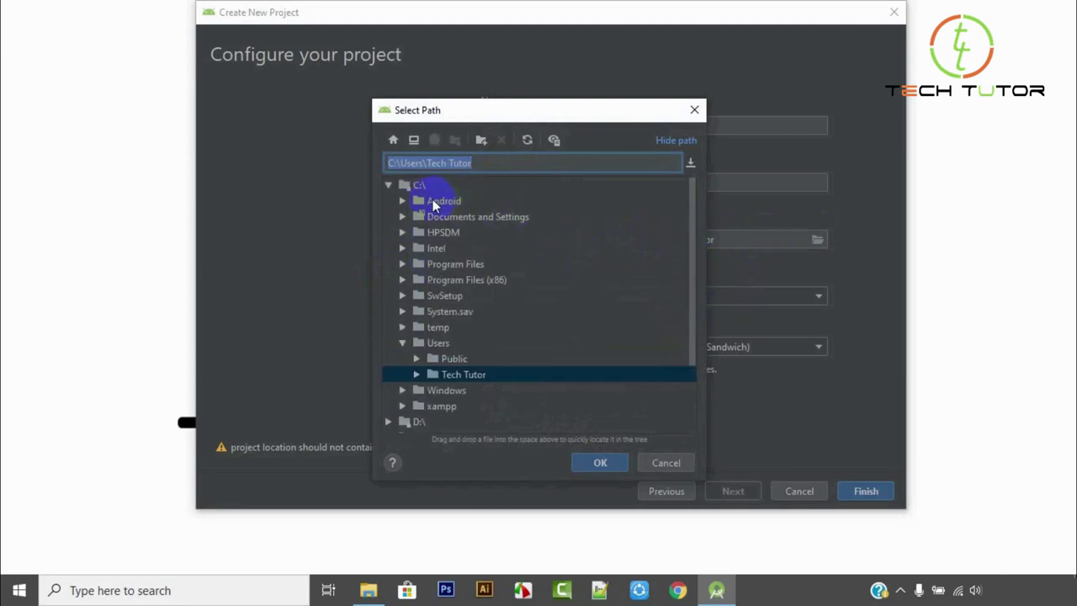
left_click(403, 201)
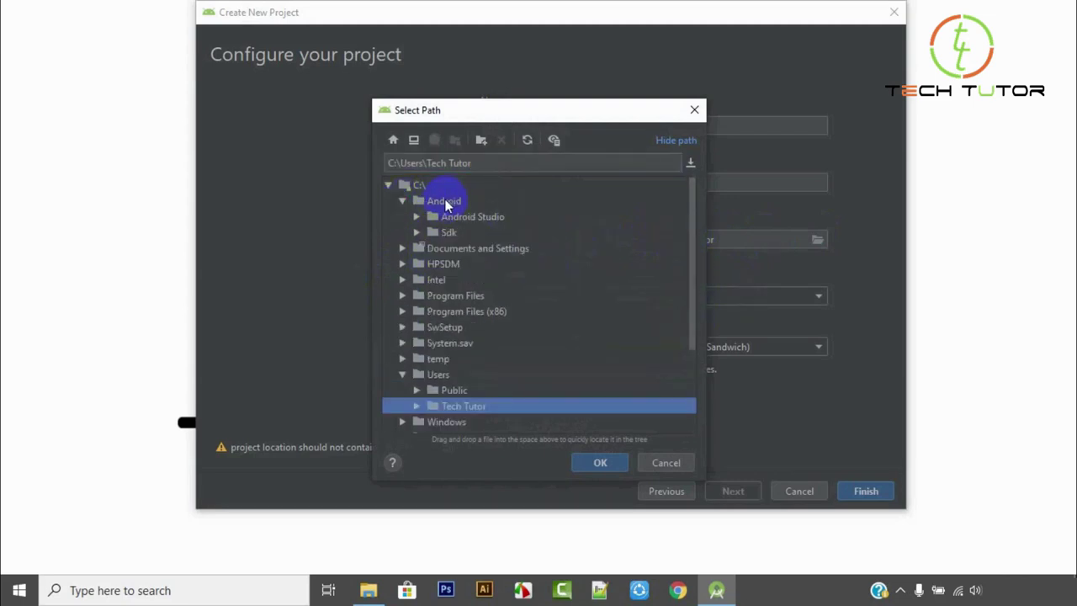
left_click(444, 202)
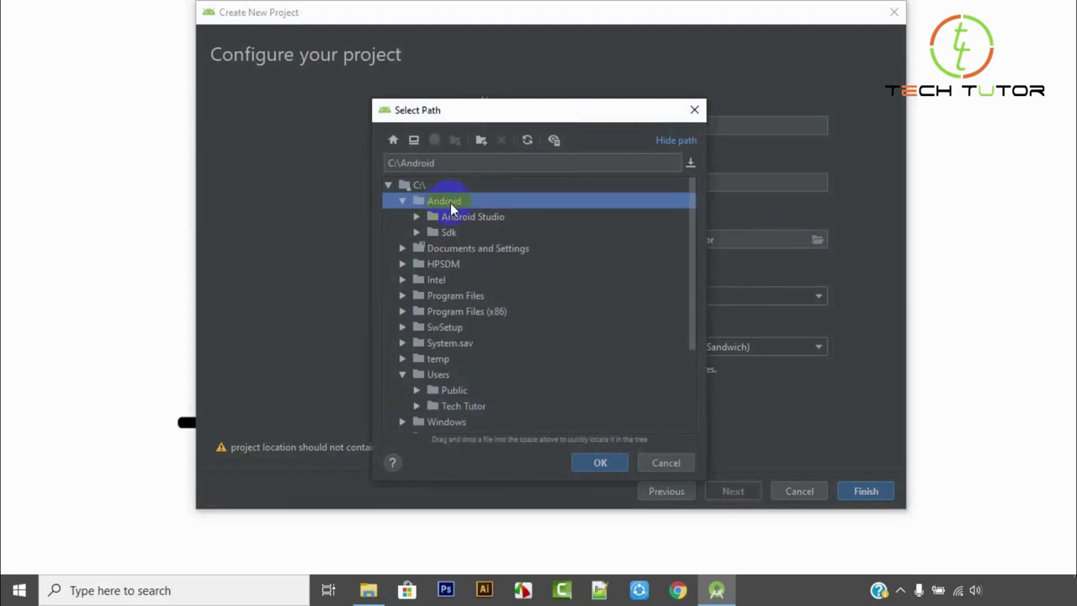
left_click(480, 141)
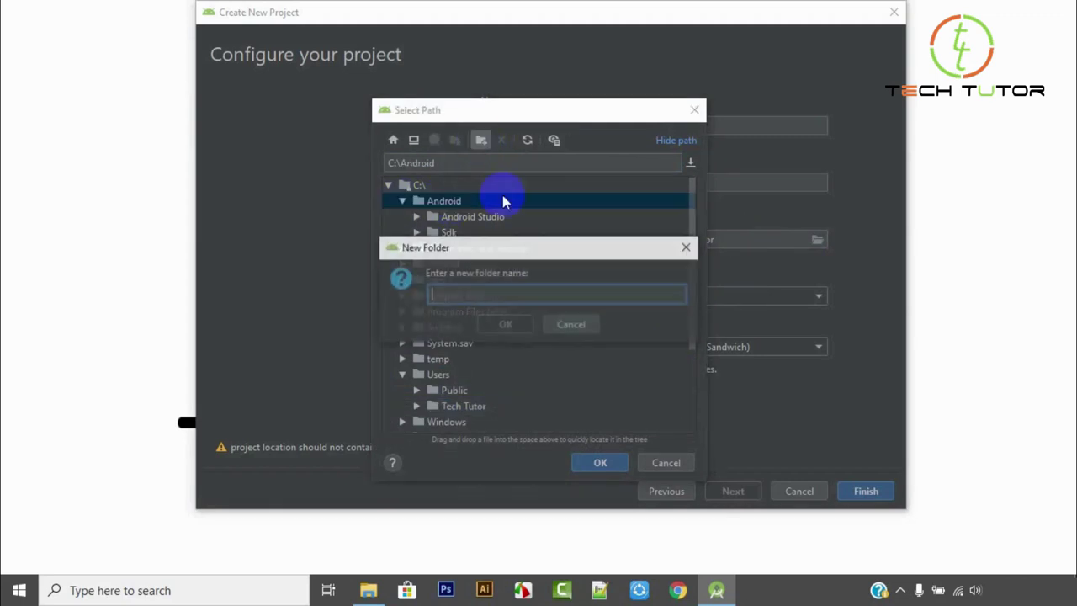
type("A")
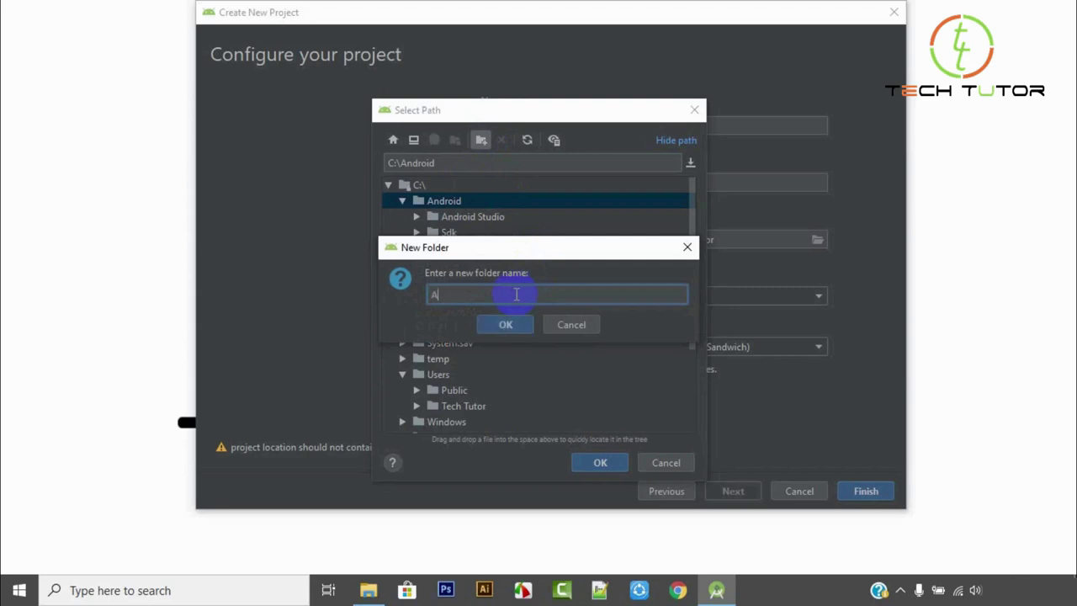
type("ndroidStudioProjects")
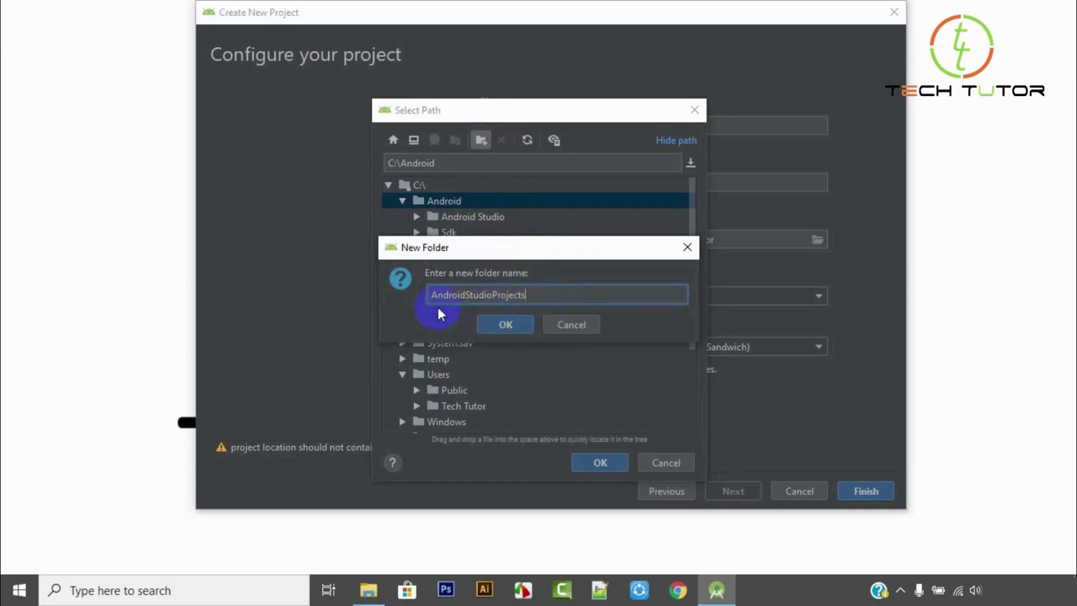
left_click(503, 327)
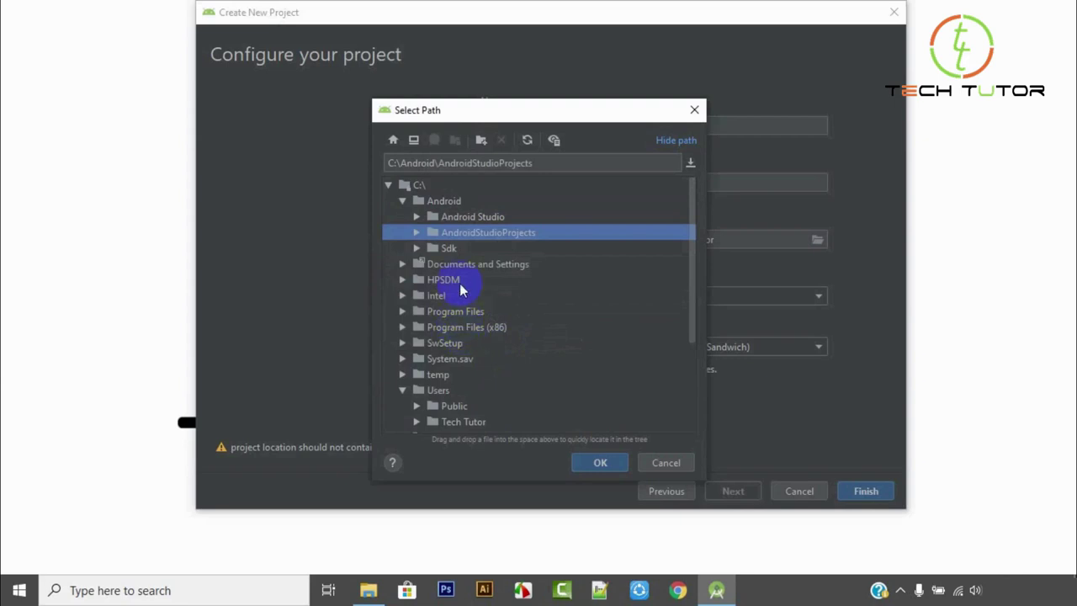
left_click(601, 463)
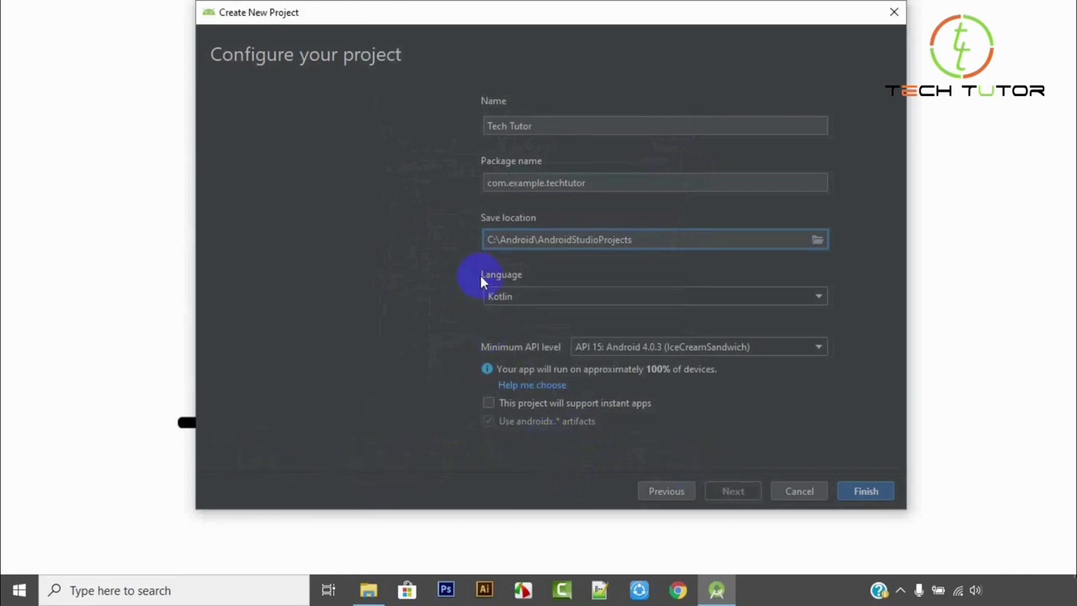
Set the project language to Java
left_click(521, 302)
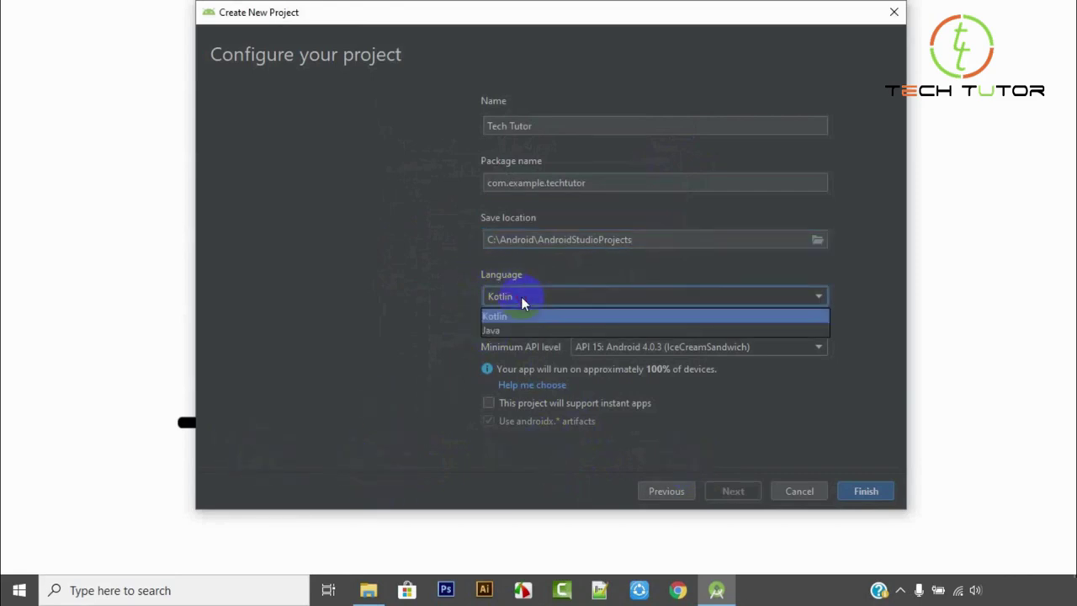
left_click(497, 332)
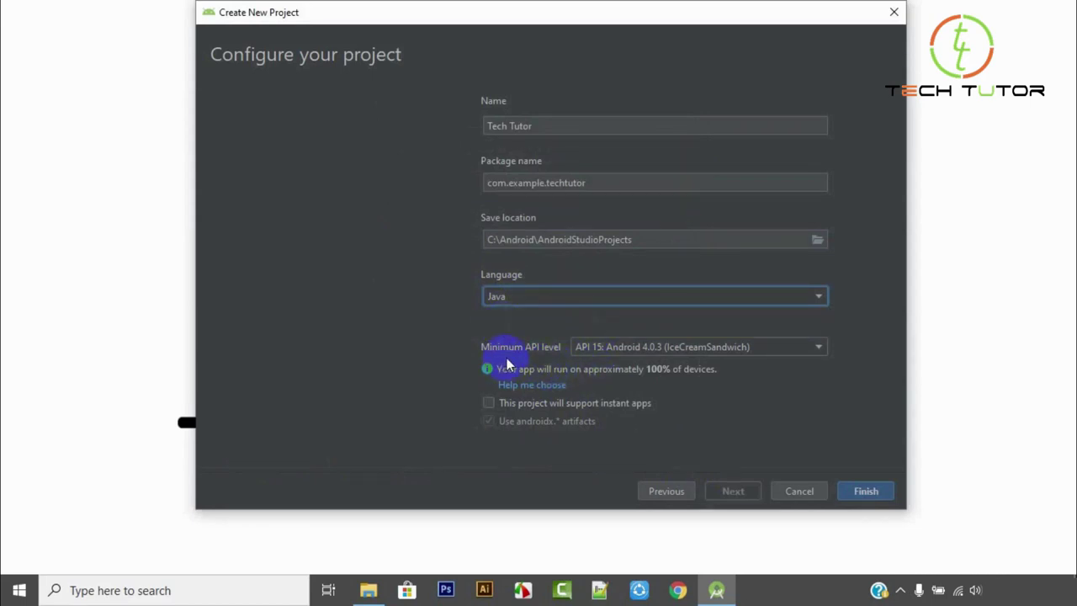
Try API 19: Android 4.4 (KitKat) as the minimum API level, and restore API 15: Android 4.0.3 (IceCreamSandwich)
left_click(633, 351)
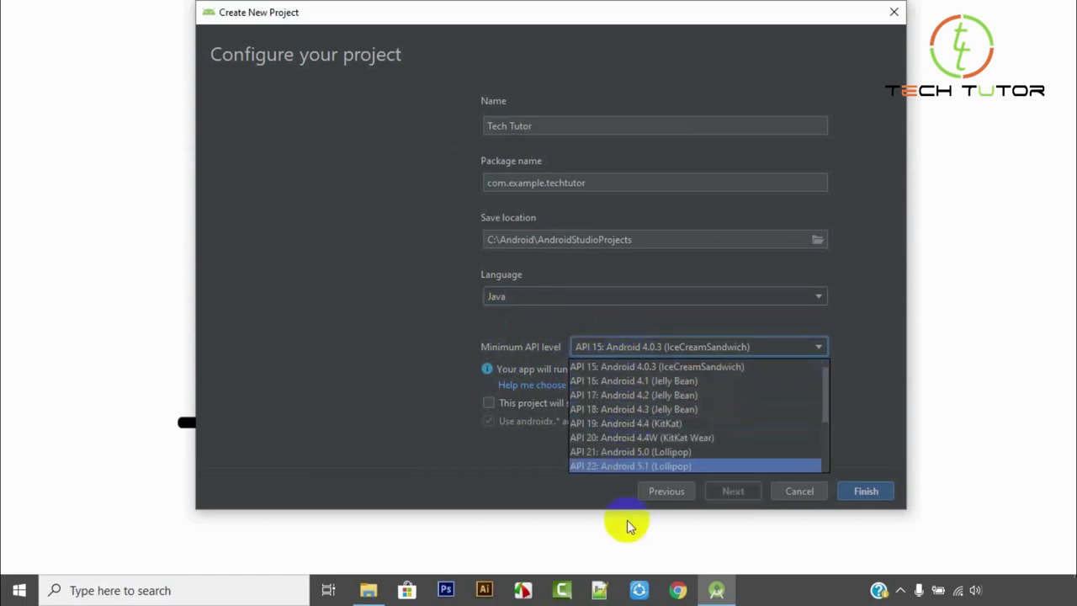
left_click(616, 421)
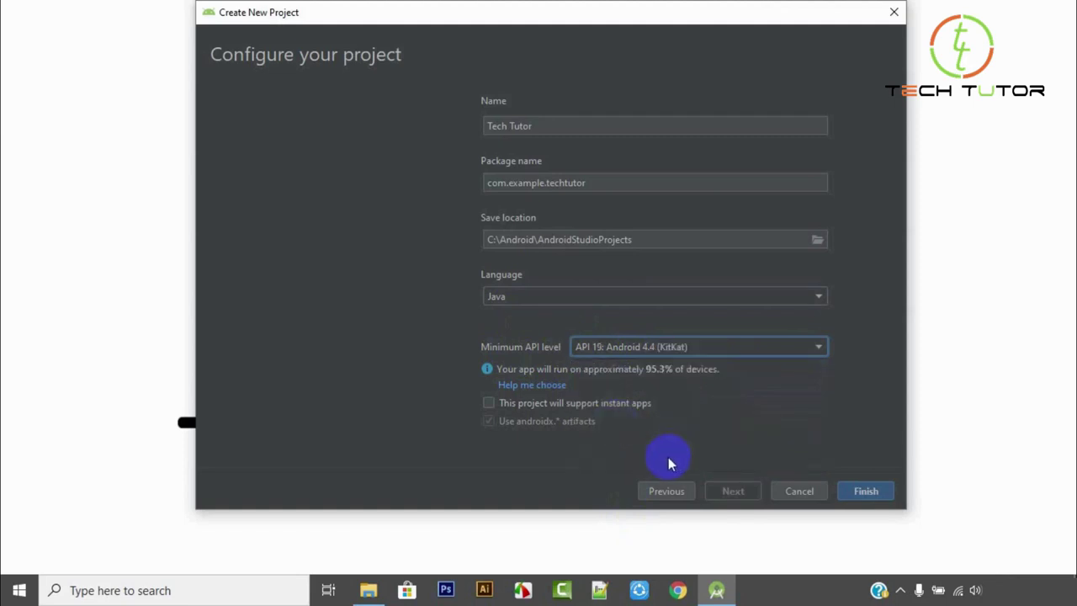
left_click(673, 350)
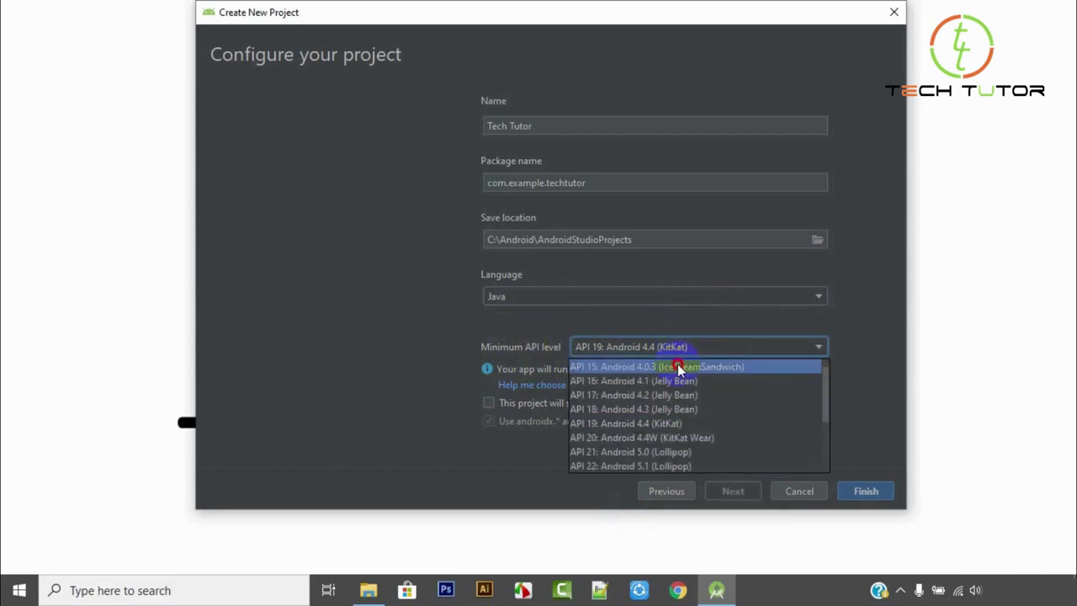
left_click(679, 368)
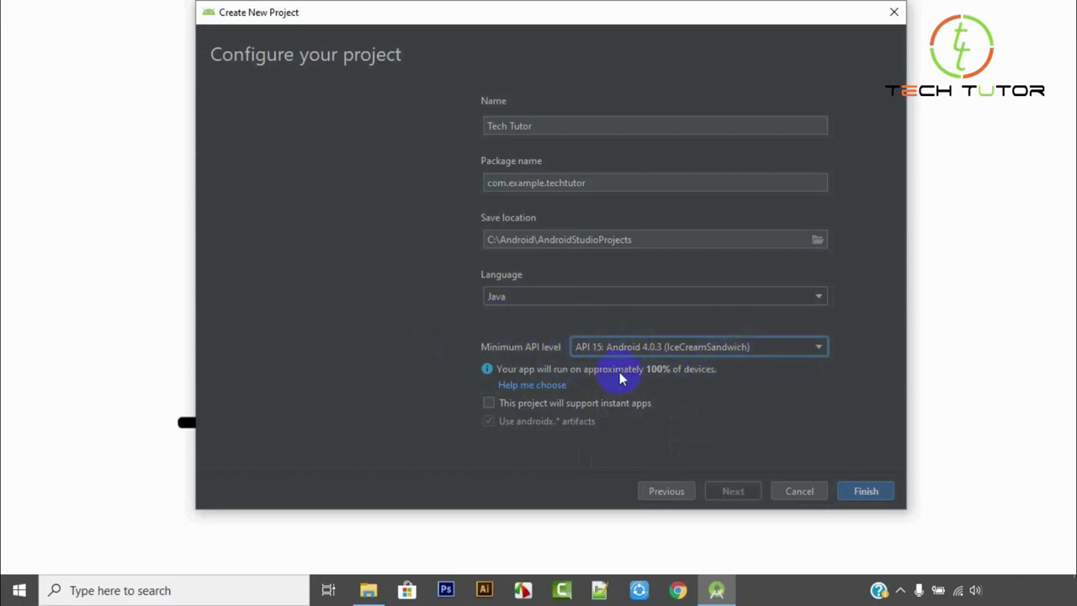
Finish the configuration to create the project and maximize the project window that opens
left_click(865, 493)
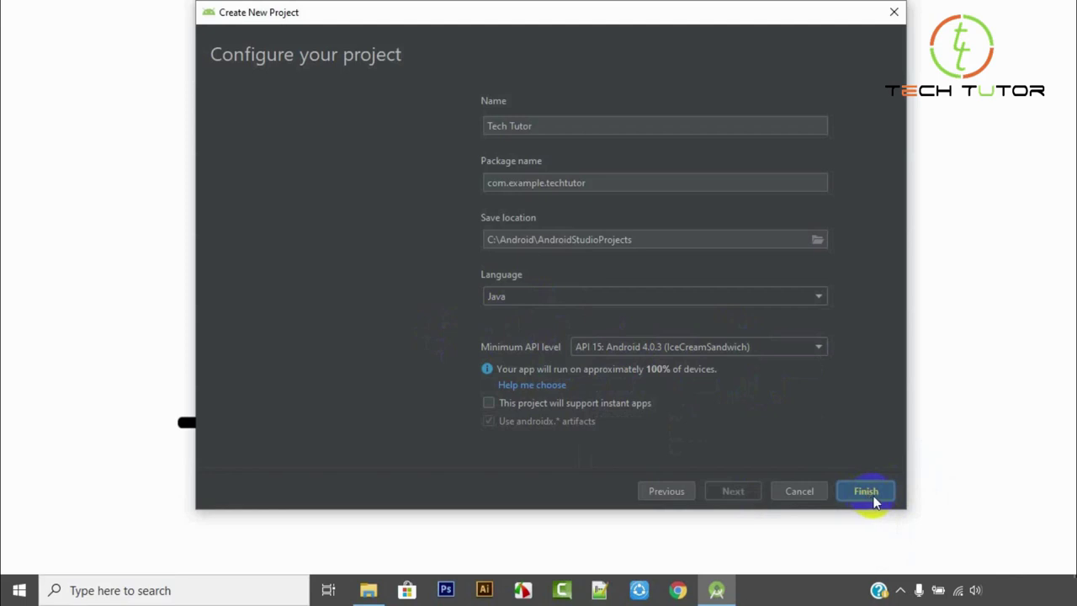
left_click(866, 493)
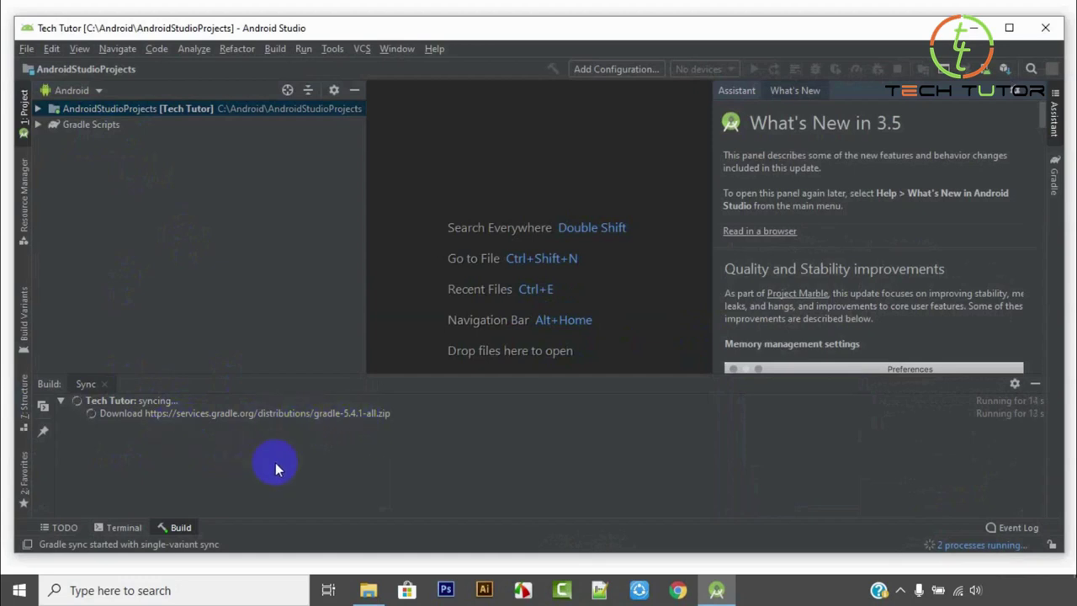
left_click(1009, 28)
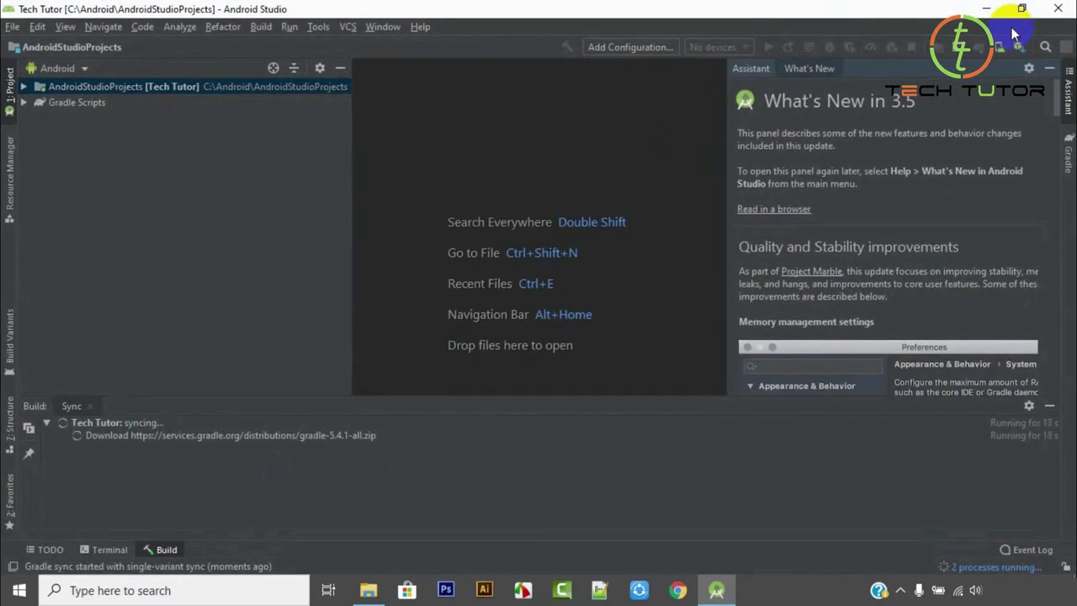
Expand the AndroidStudioProjects root and Gradle Scripts in the project tree to view their files
left_click(24, 88)
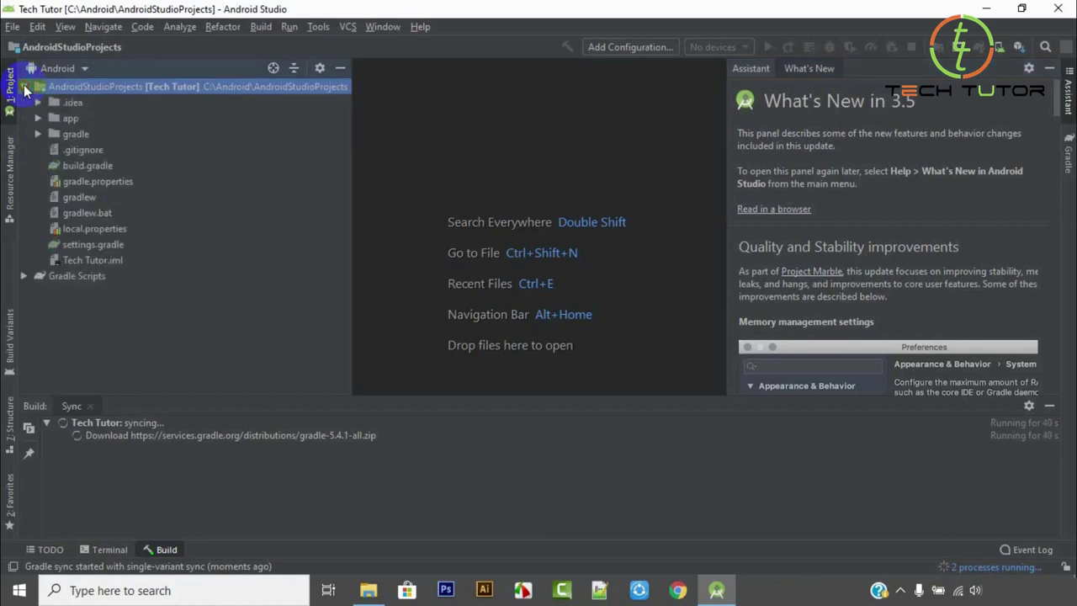
left_click(24, 278)
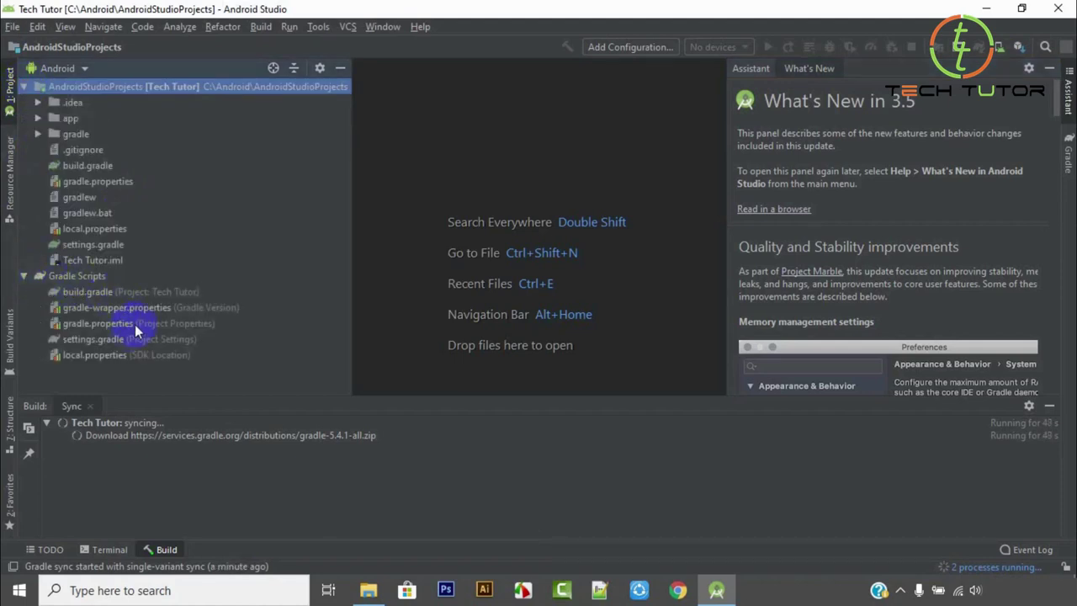